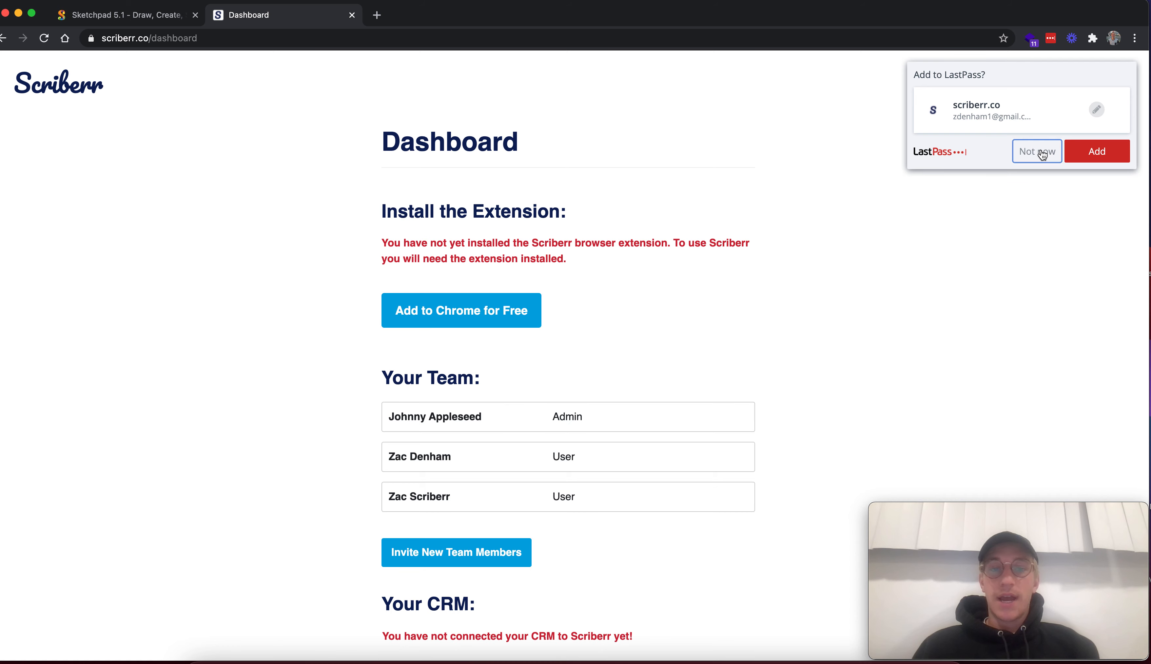
Decline saving the login to LastPass and install the Scriberr extension in Chrome from the dashboard's web store link
click(1036, 151)
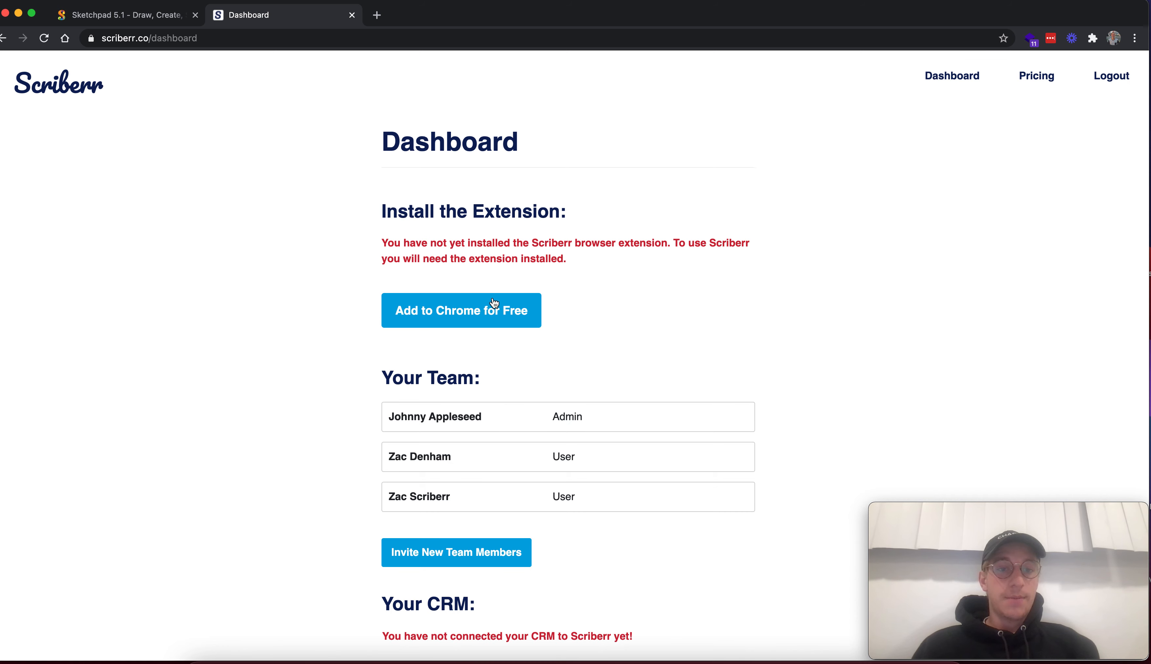
click(486, 312)
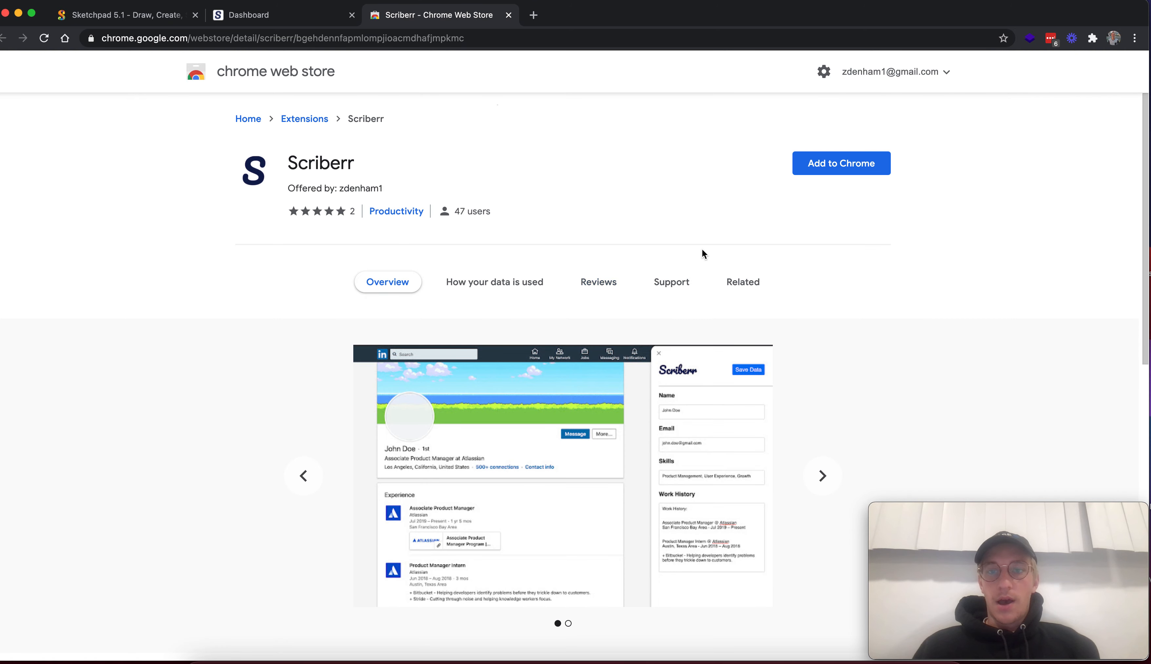
click(860, 174)
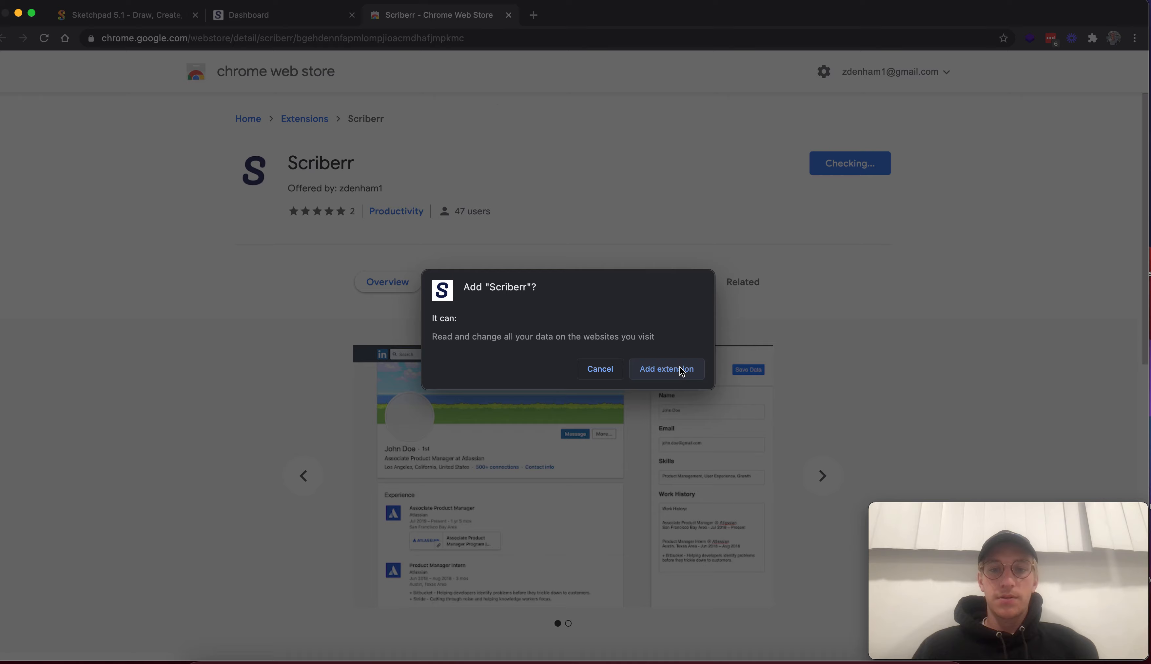
click(679, 367)
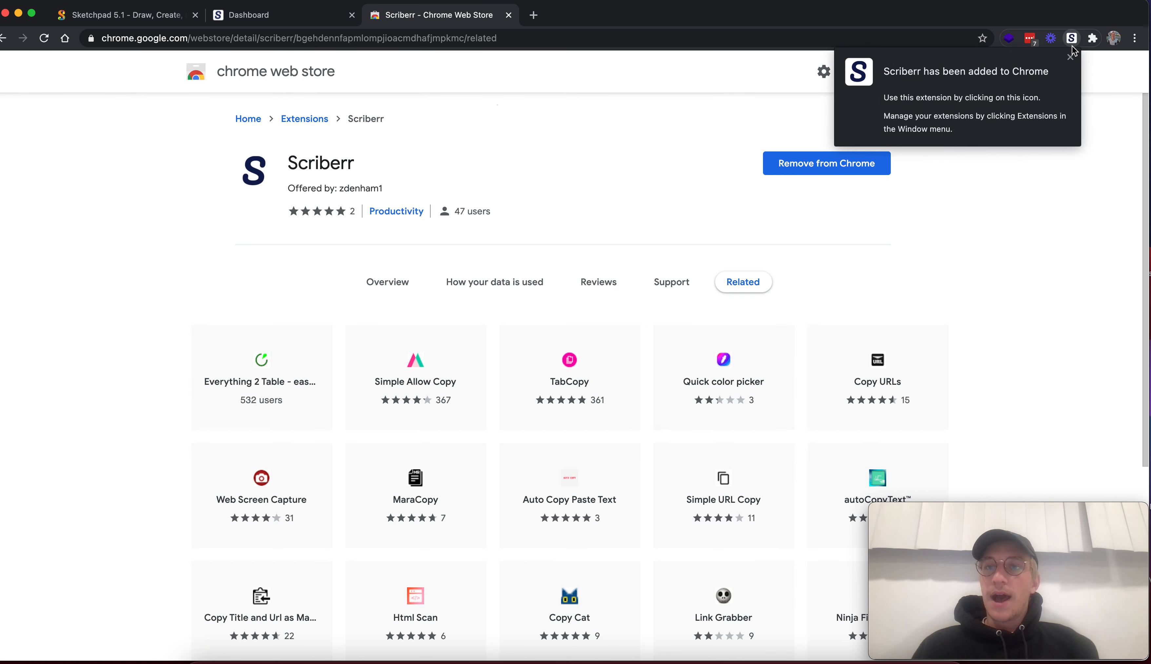
click(1070, 56)
right_click(1071, 38)
click(1013, 143)
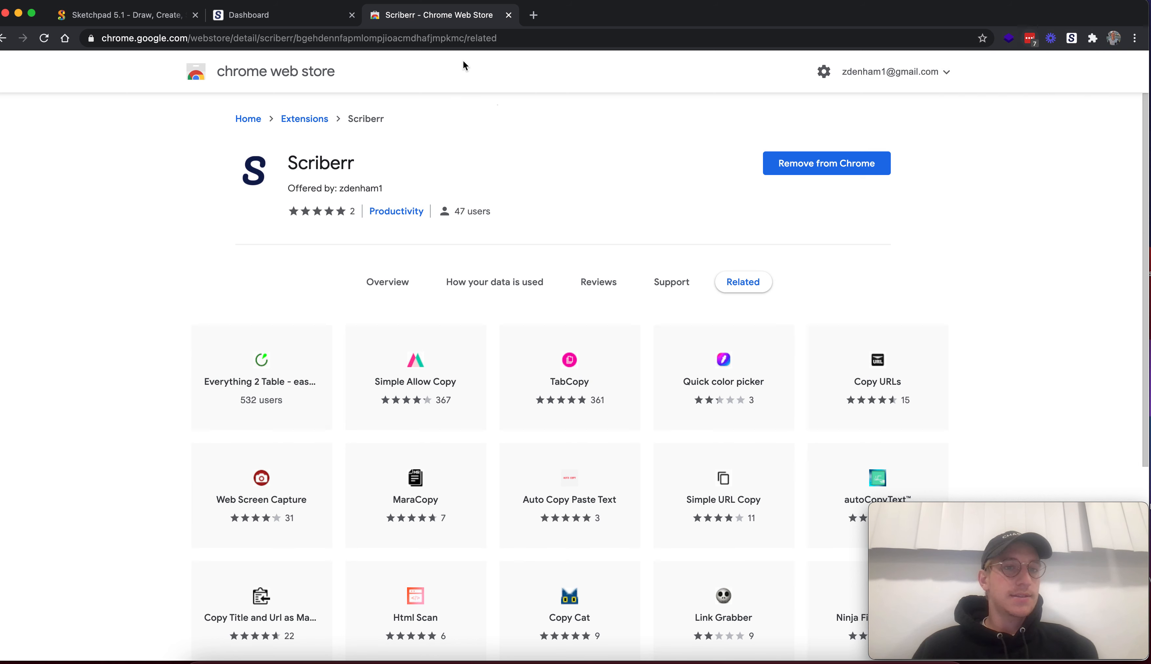
Review the CRM connection section of the Scriberr dashboard and the Scriberr-to-Zapier-to-Airtable diagram in Sketchpad
click(260, 21)
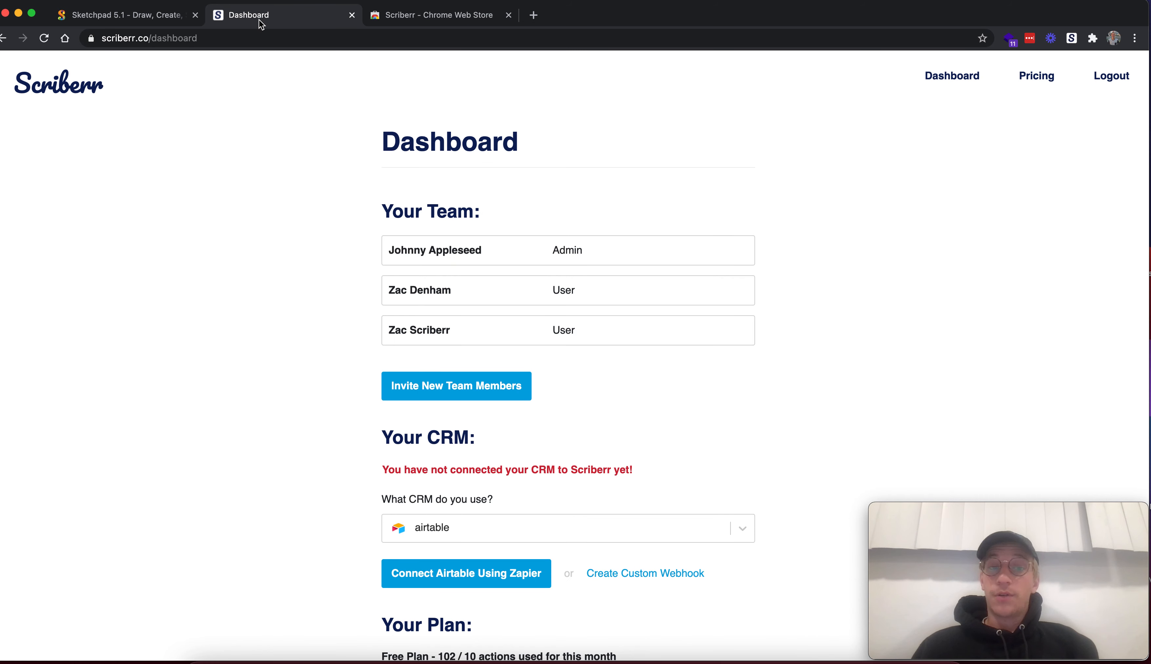
scroll(308, 333, down, 5)
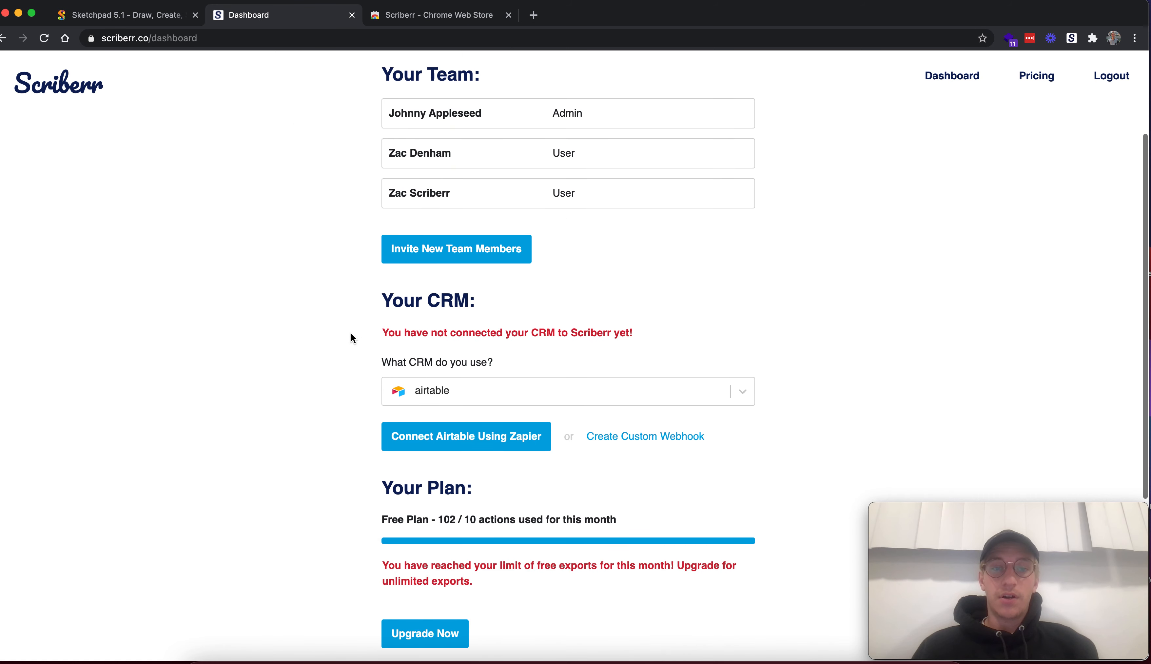
drag(640, 334, 373, 337)
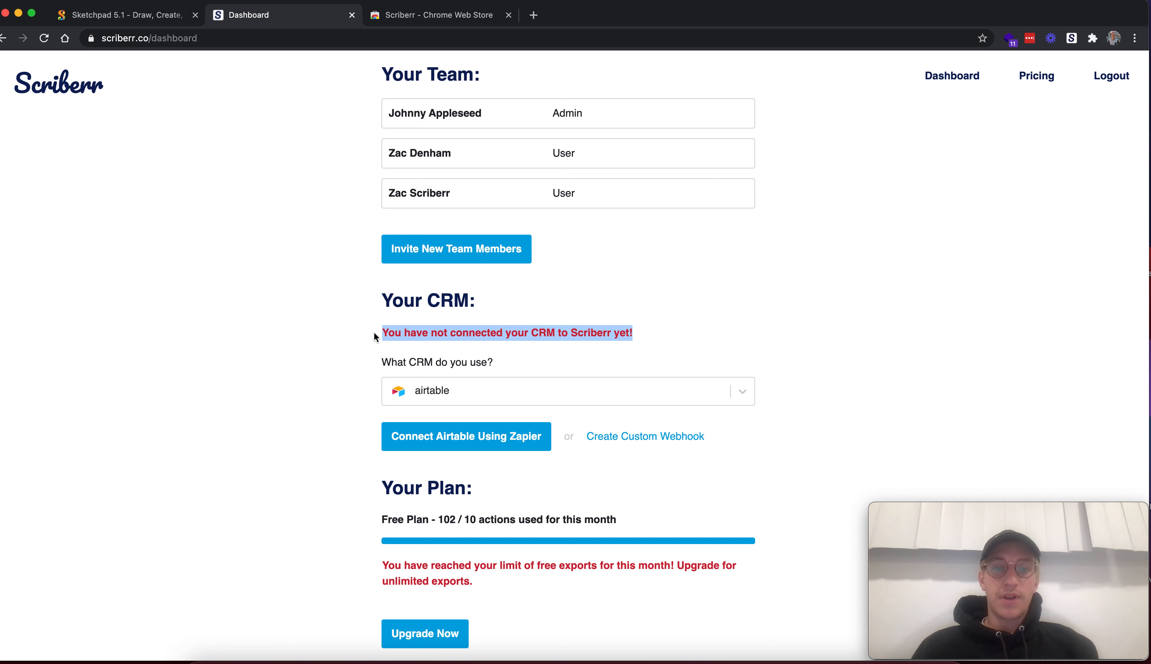
click(315, 354)
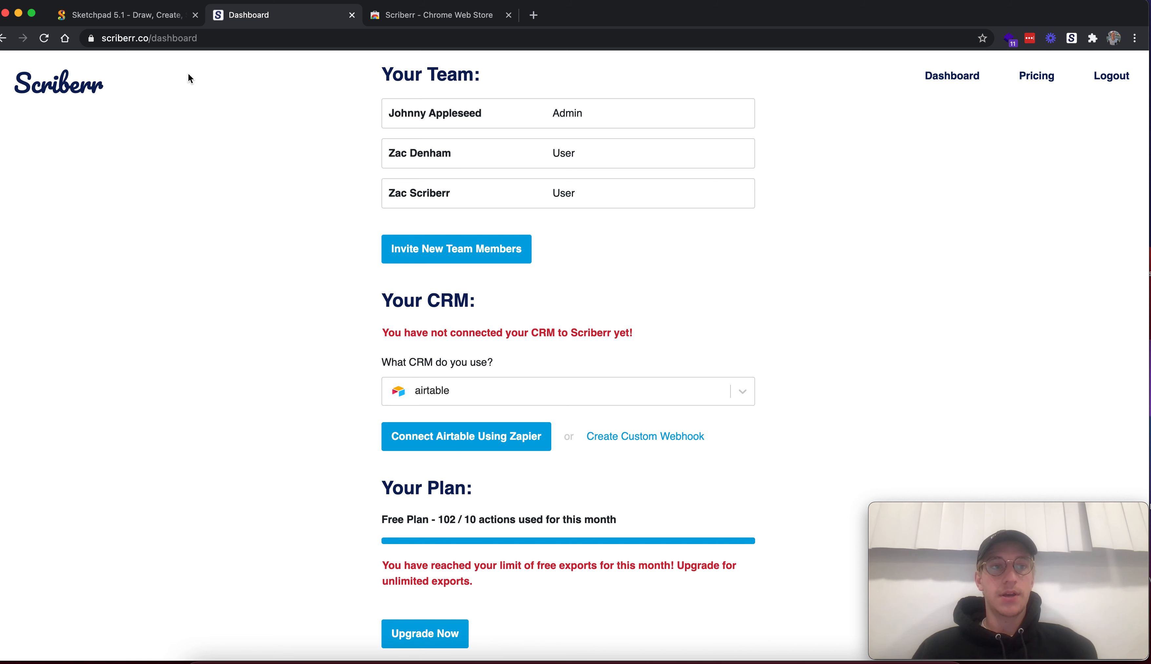
click(139, 16)
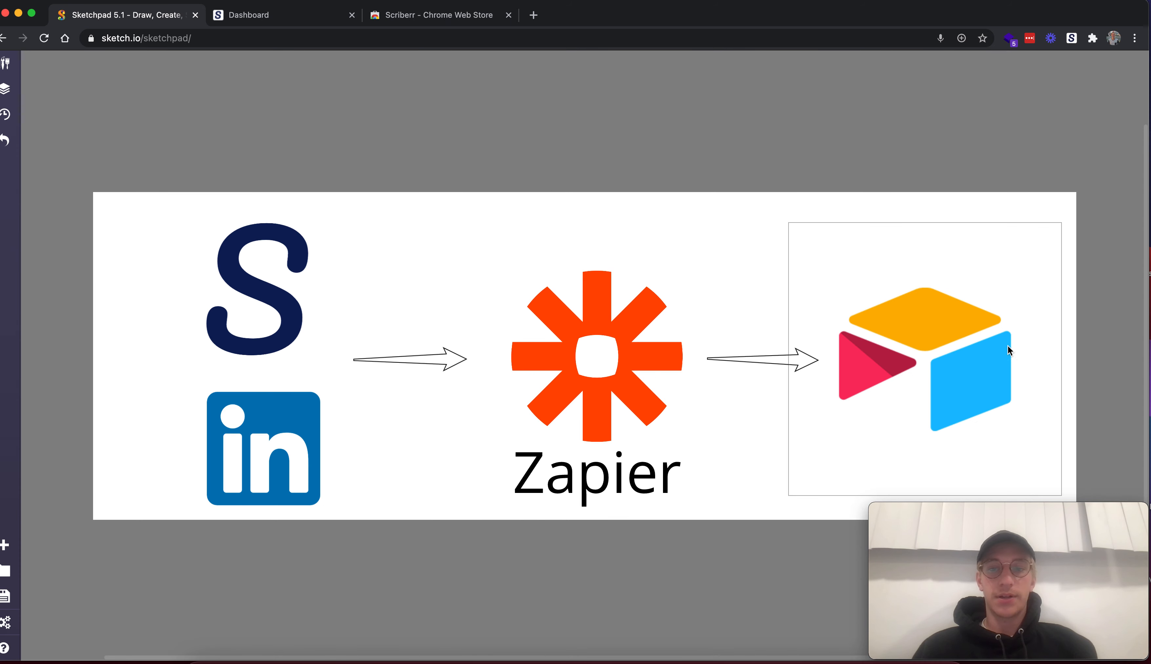
click(295, 19)
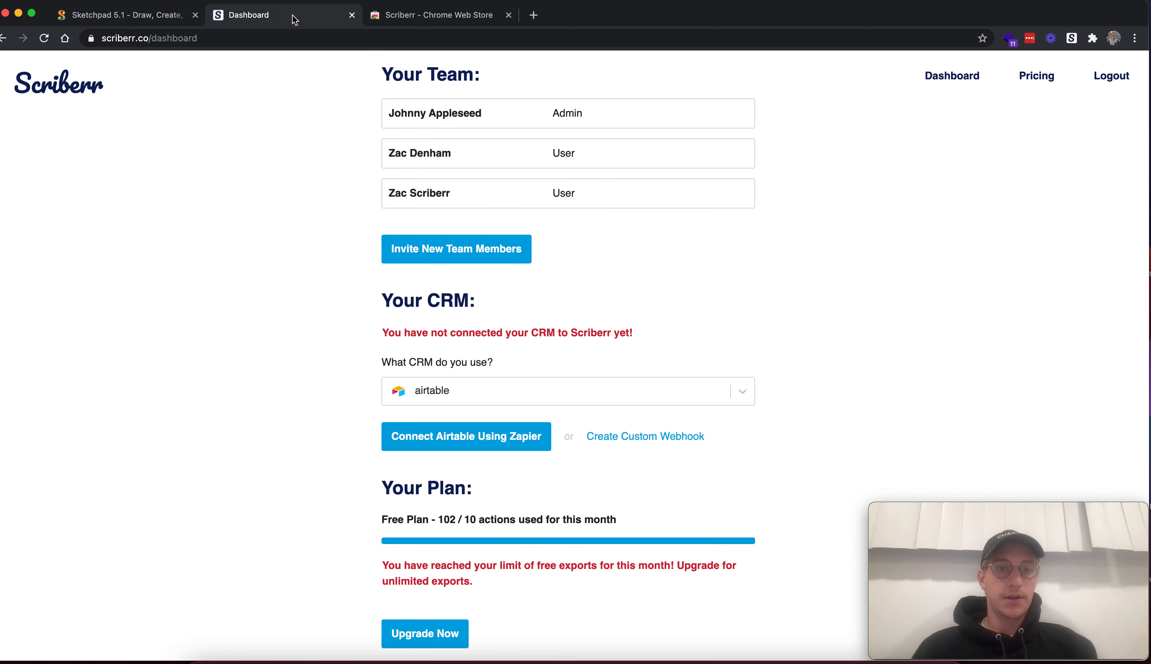
Open Scriberr's Zapier integrations from the dashboard's Airtable connection and choose Airtable as the app to connect
click(491, 444)
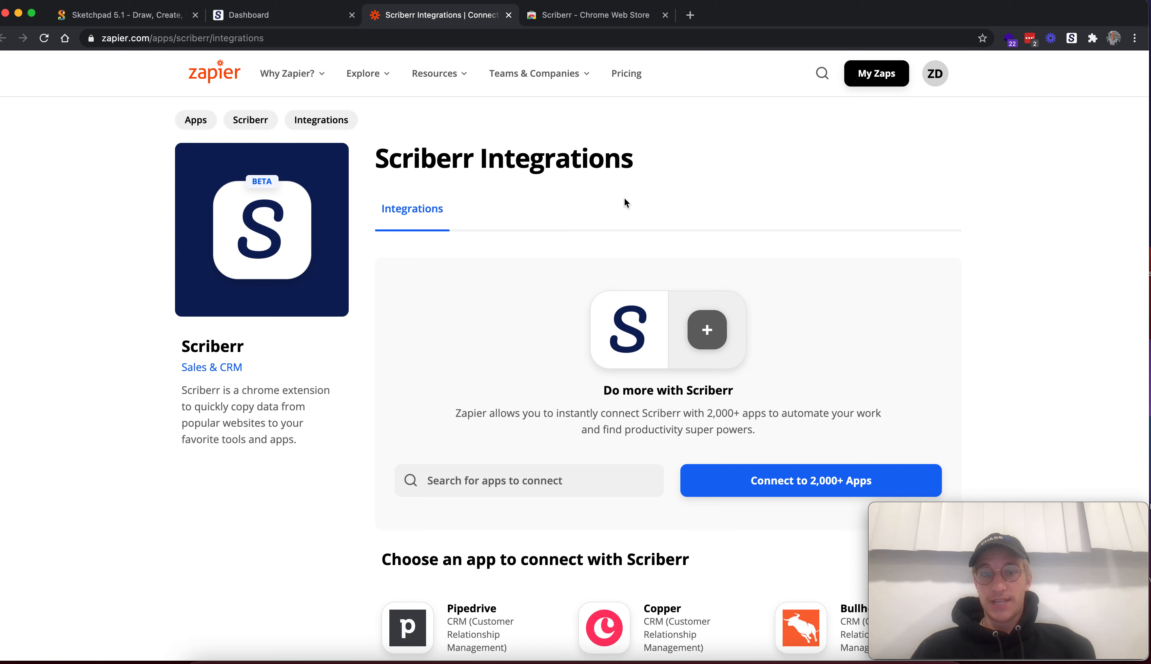
click(287, 21)
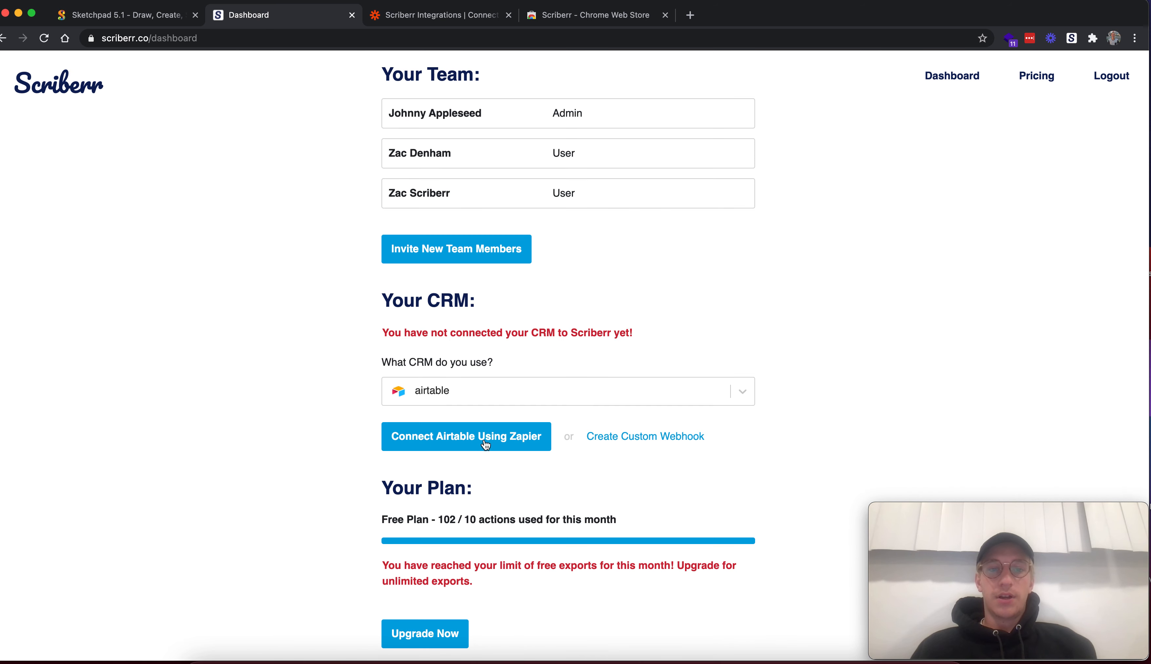
click(446, 24)
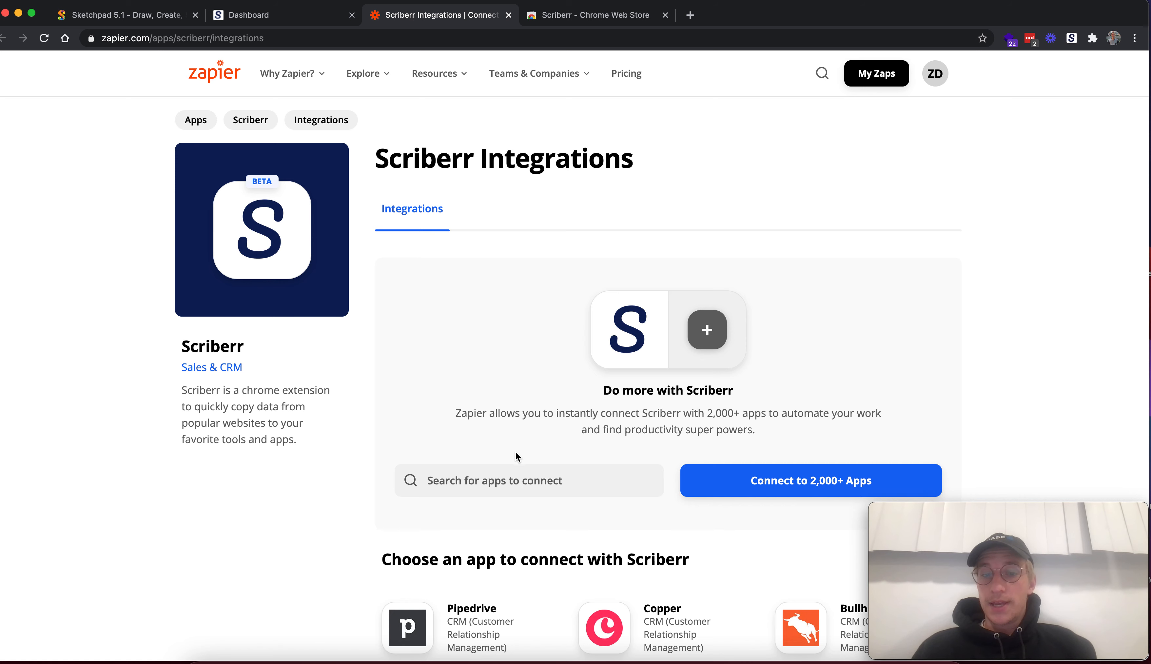
click(490, 473)
text(airta)
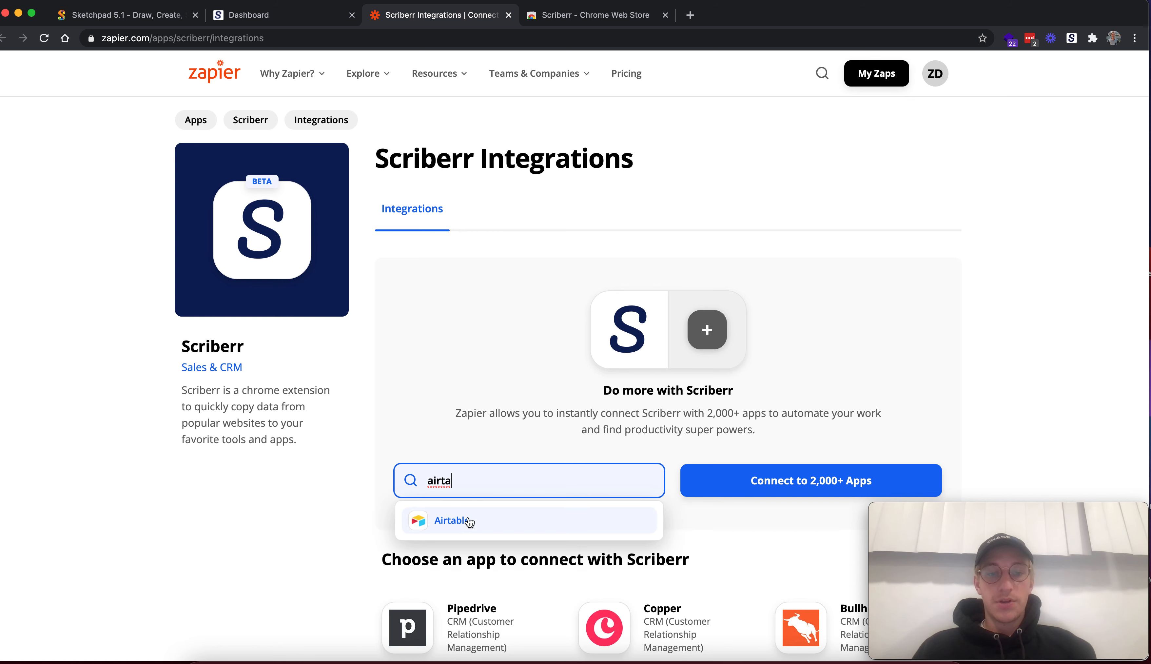
click(465, 522)
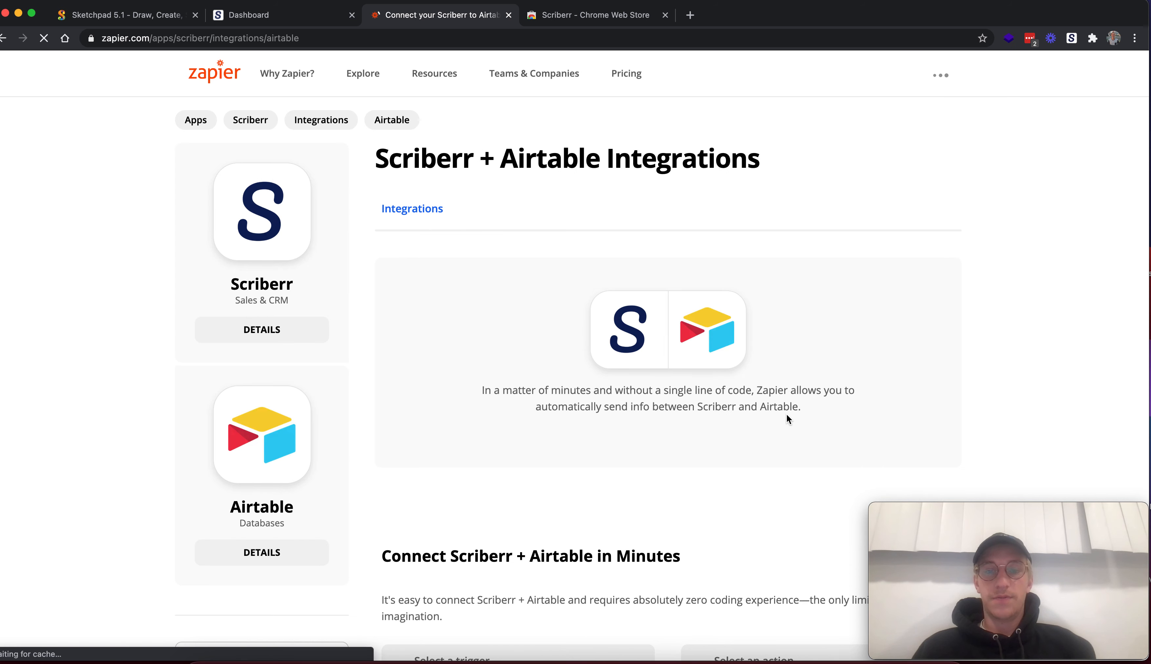
Connect Scriberr and Airtable in a new Zap with Copy Person as the trigger and Create Record as the action
scroll(641, 469, down, 2)
scroll(641, 469, down, 4)
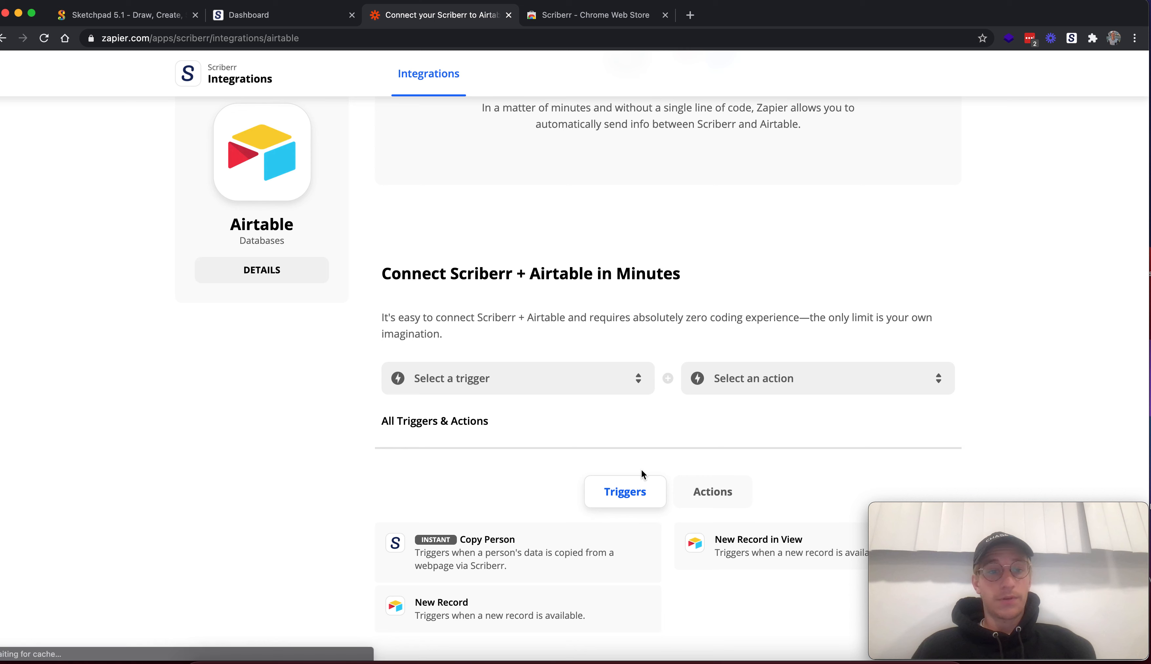
click(539, 378)
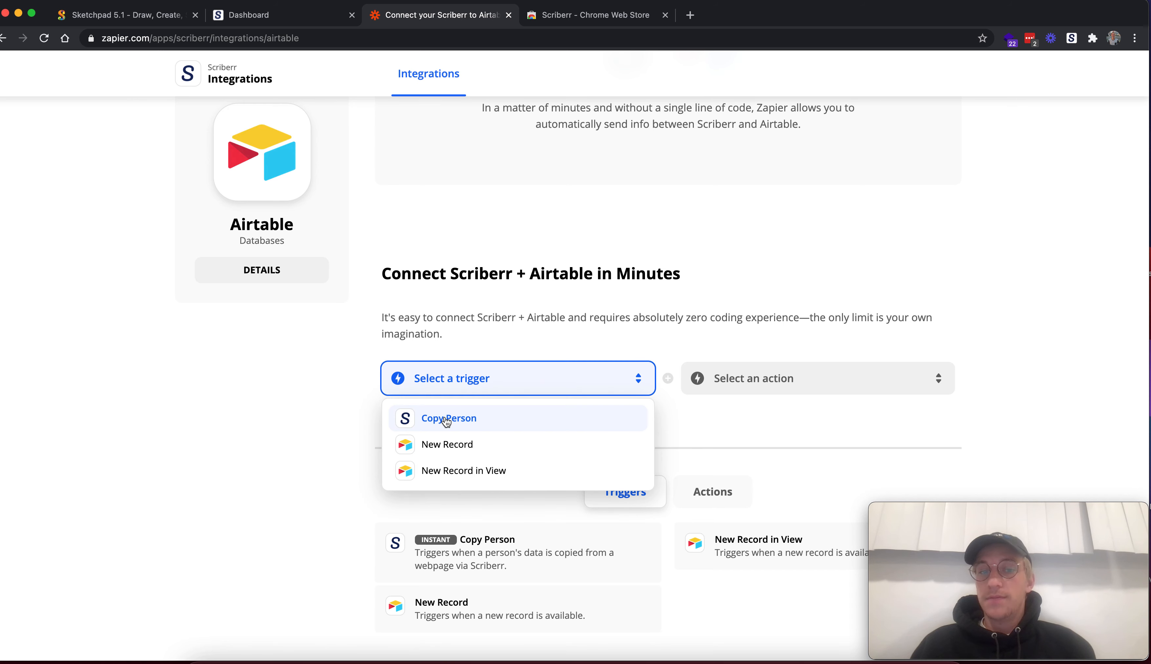
click(446, 419)
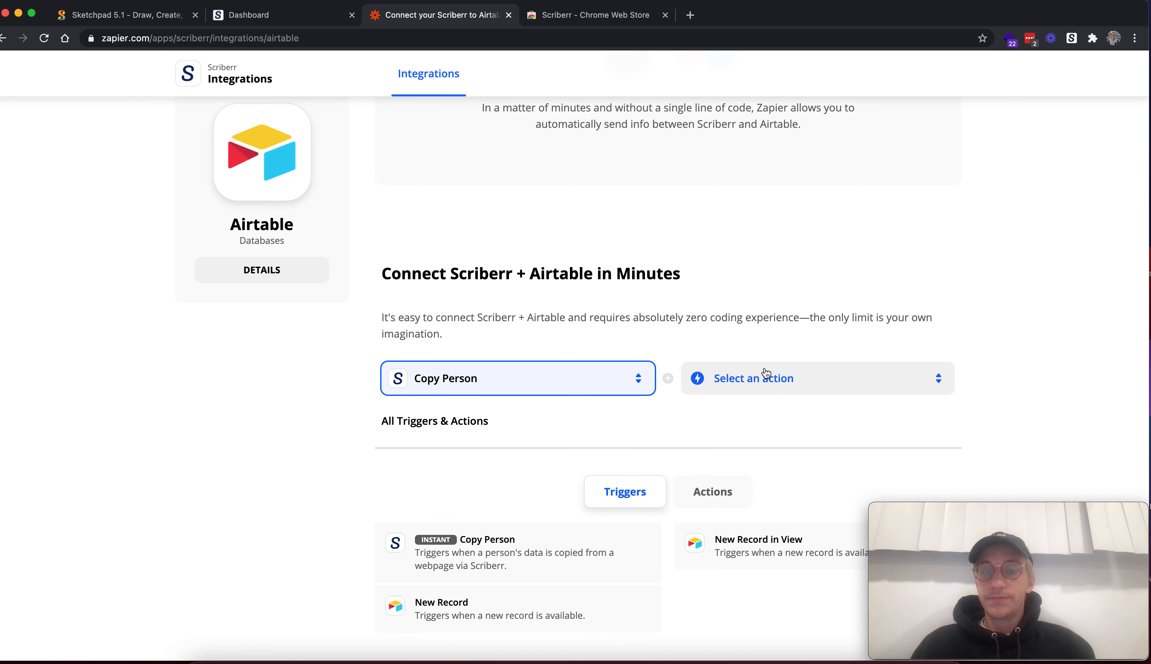
click(766, 386)
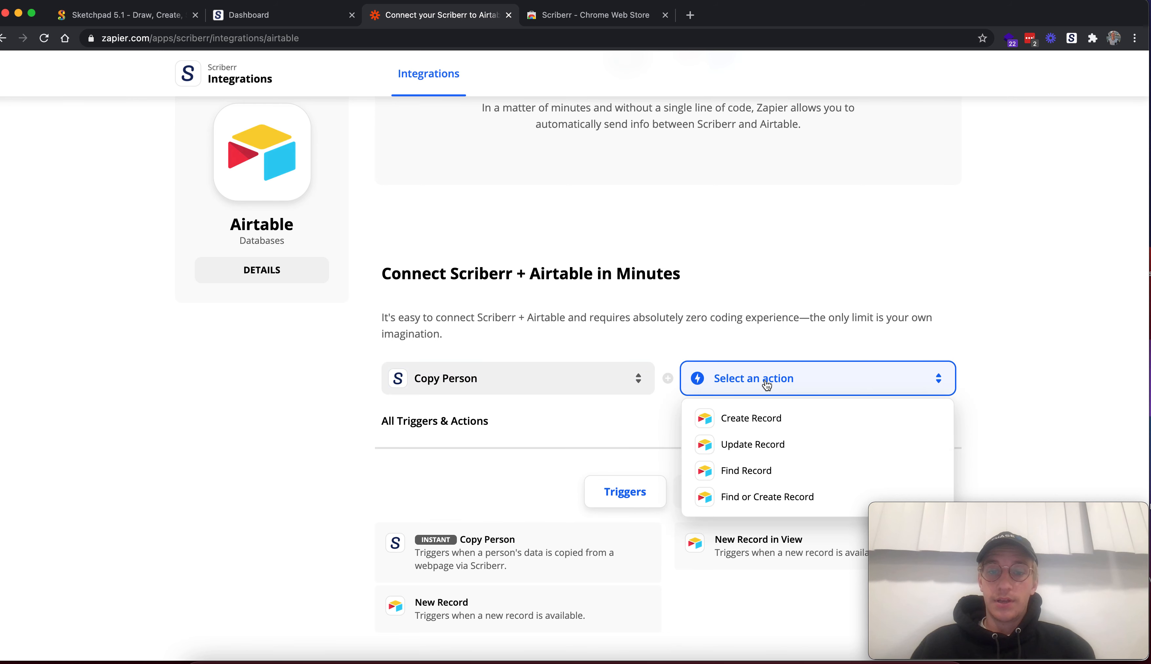
click(759, 417)
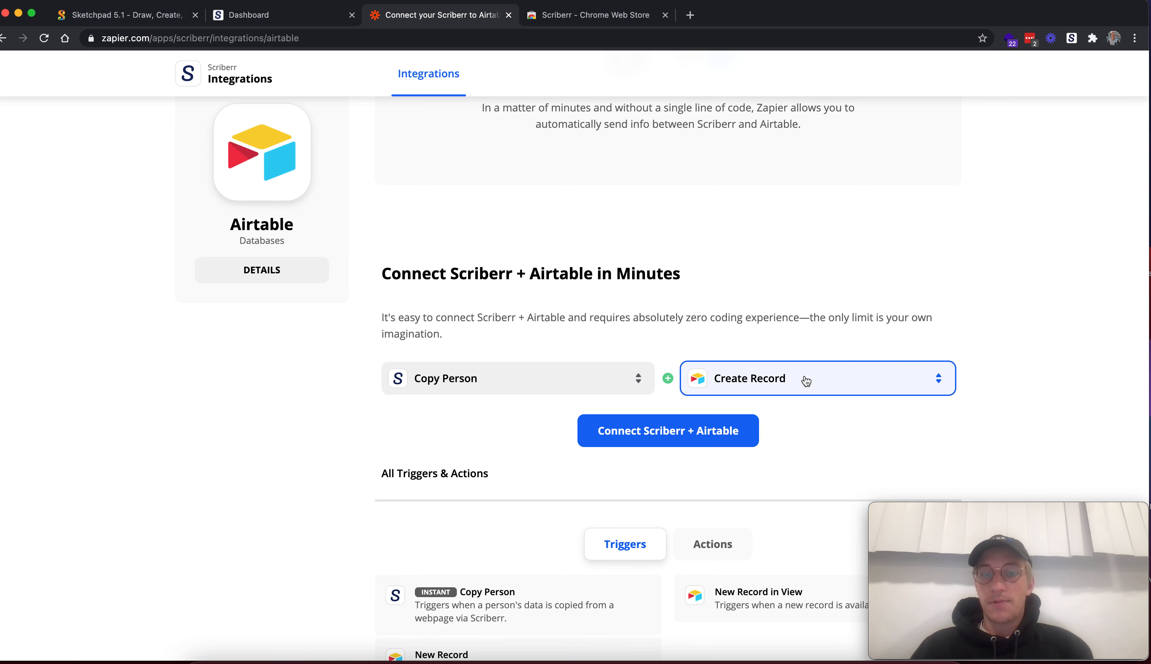
click(660, 438)
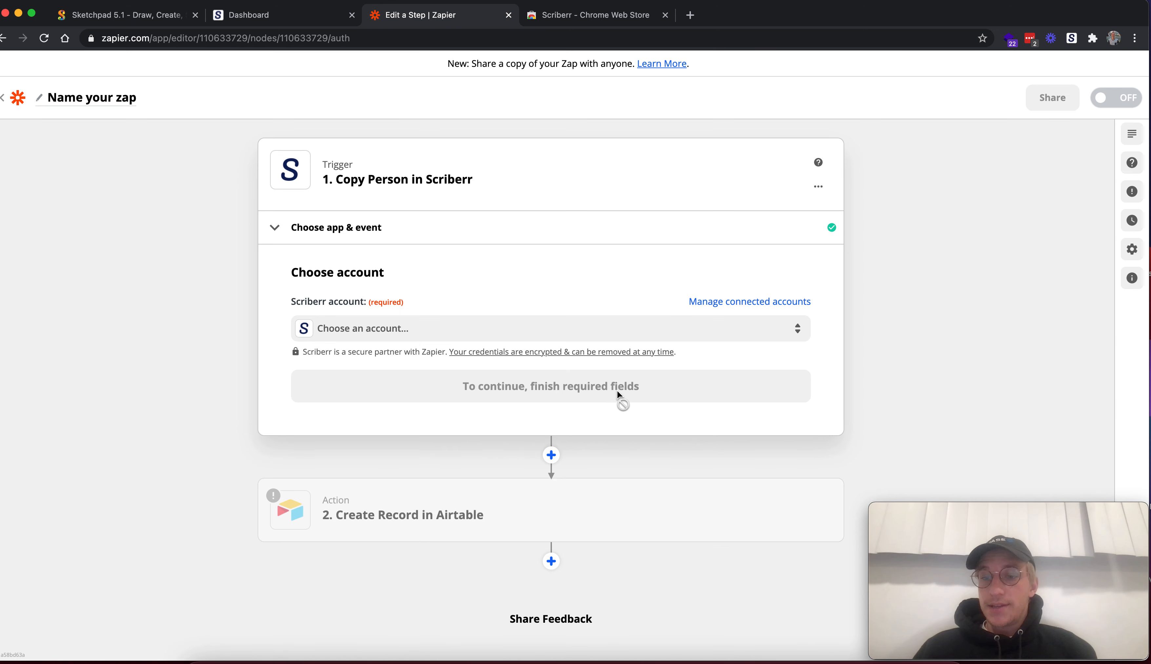
Assign the existing Scriberr account used in 15 Zaps to the Copy Person trigger and continue to its test
click(415, 342)
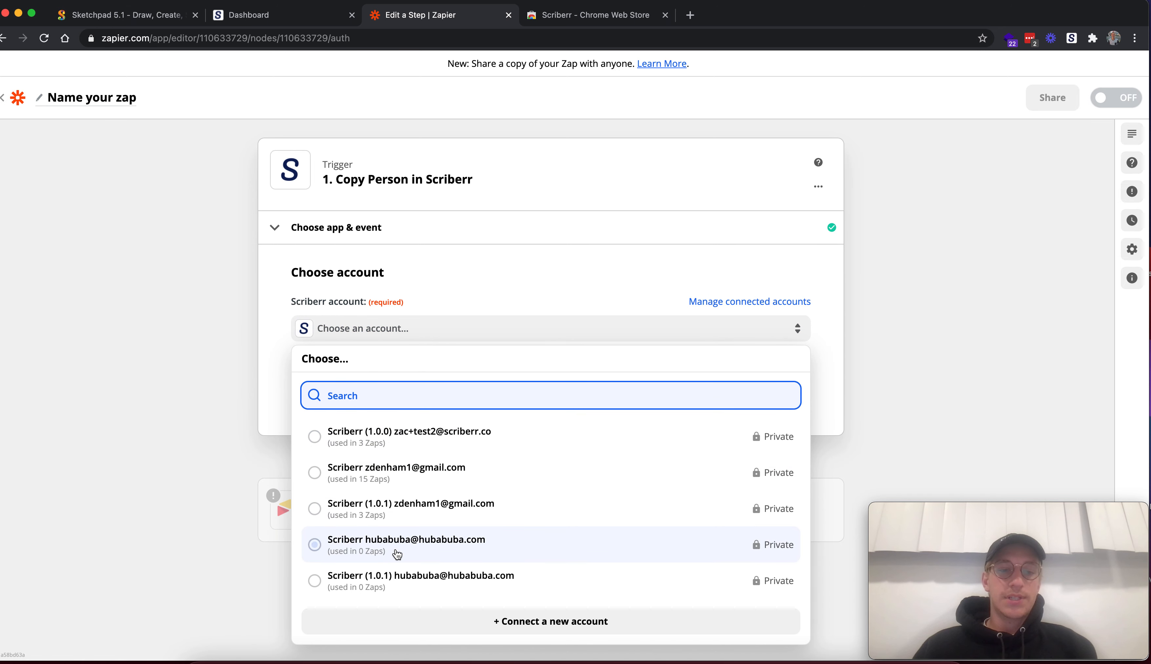
click(382, 424)
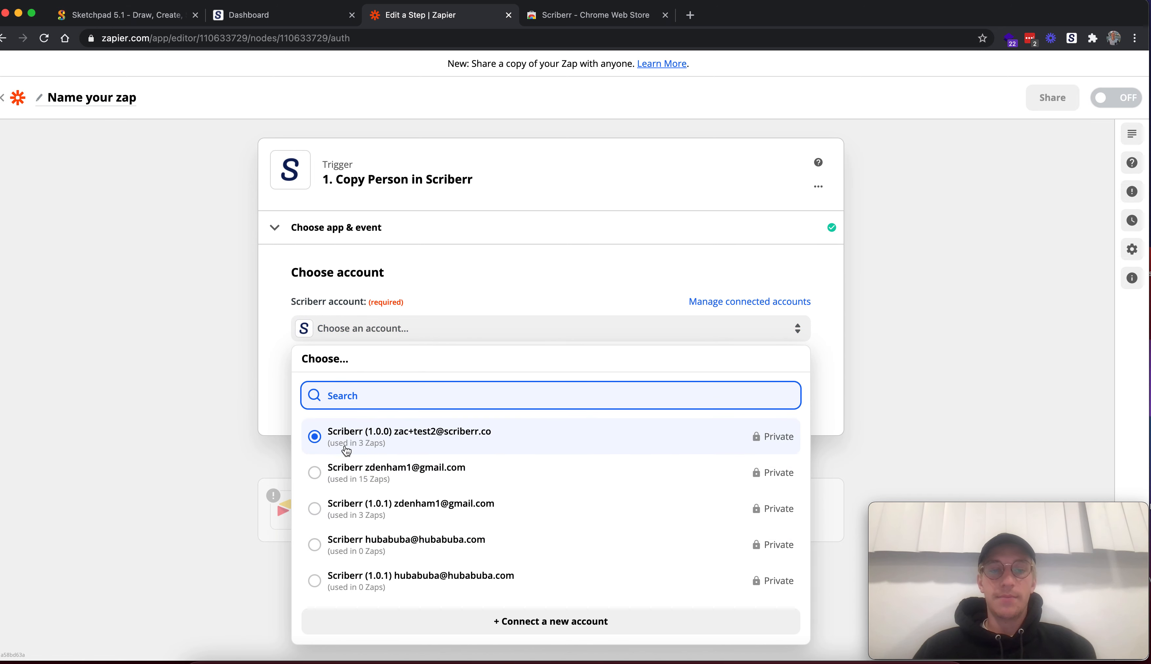
click(315, 474)
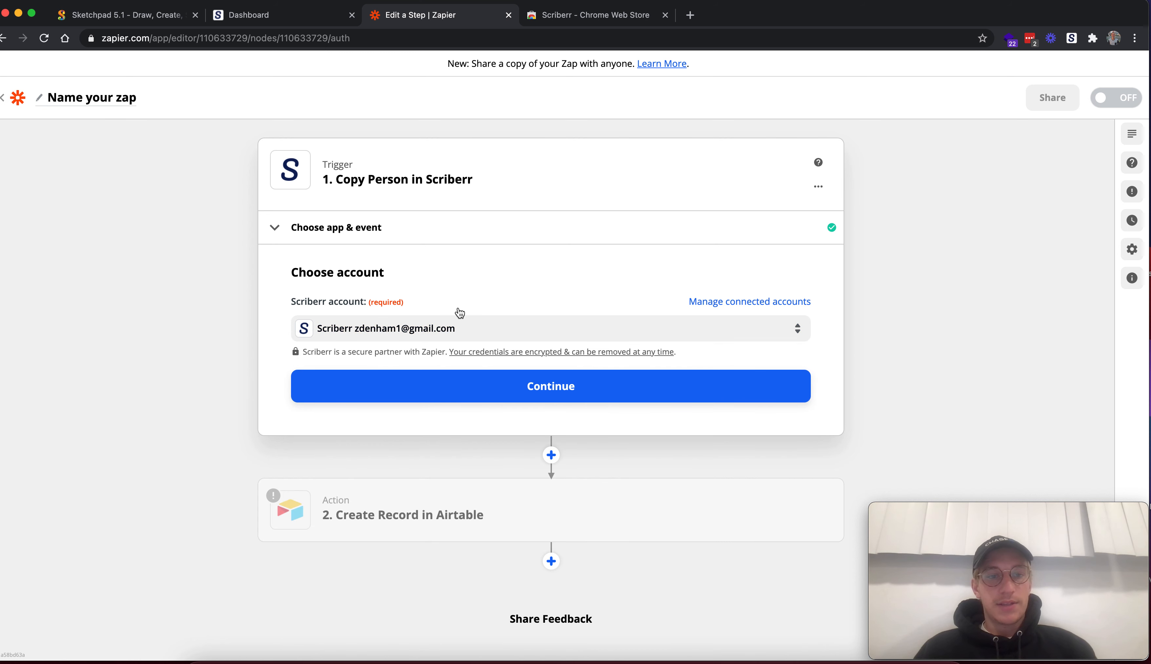
click(522, 398)
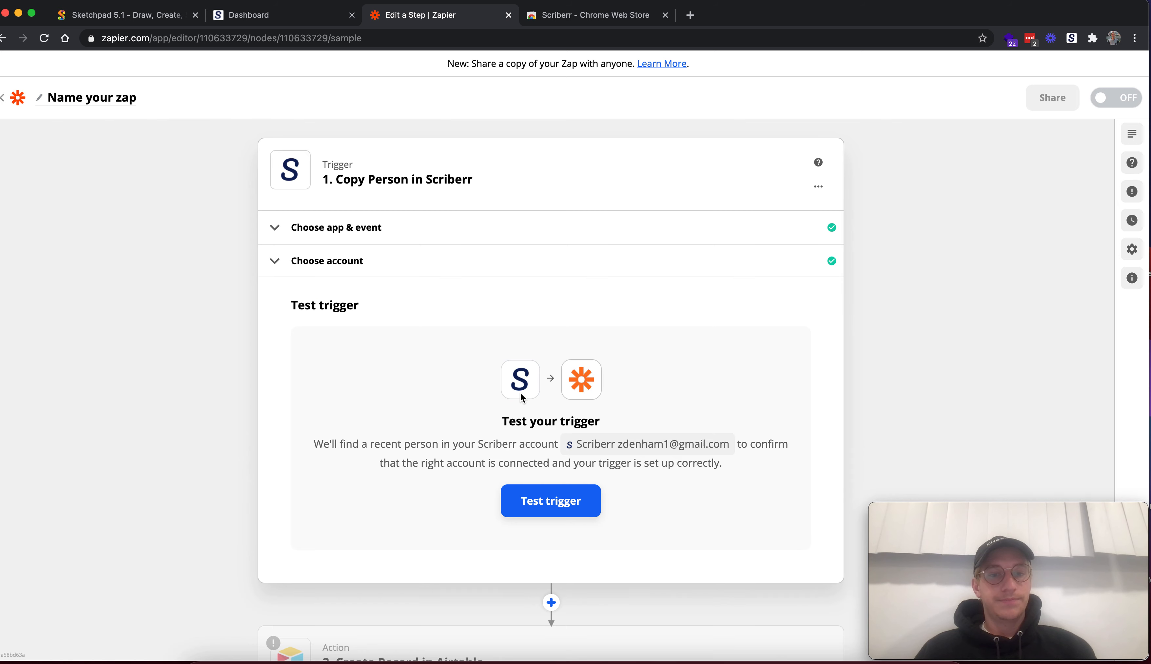
Test the Copy Person trigger and continue to the Airtable action
click(586, 508)
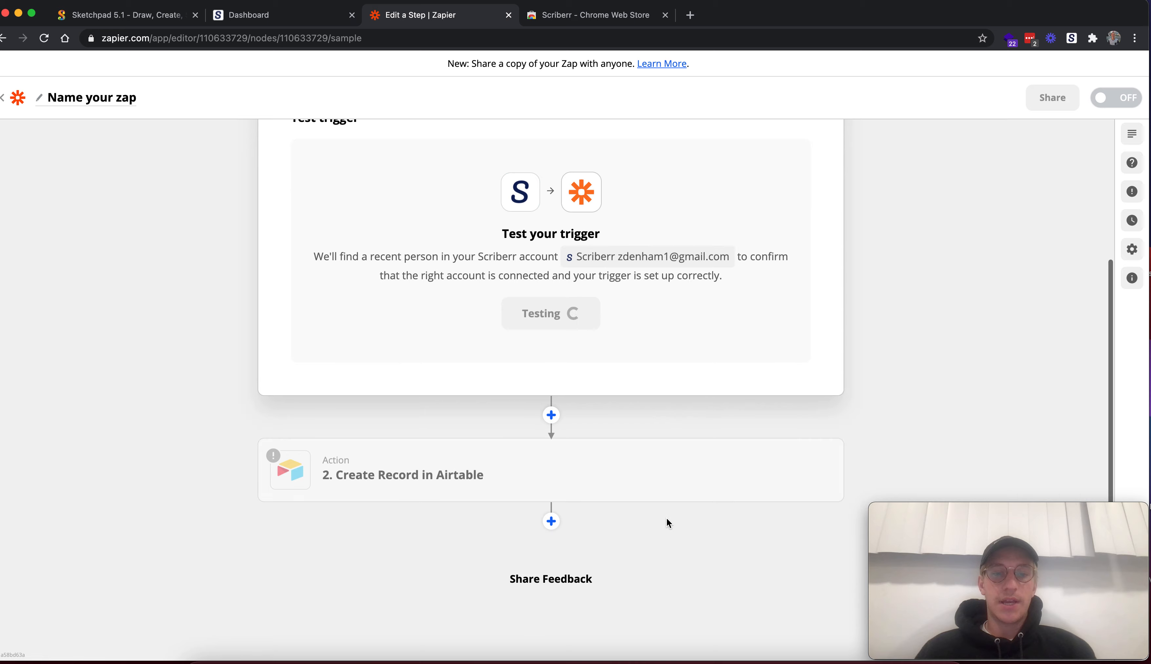
scroll(666, 517, down, 5)
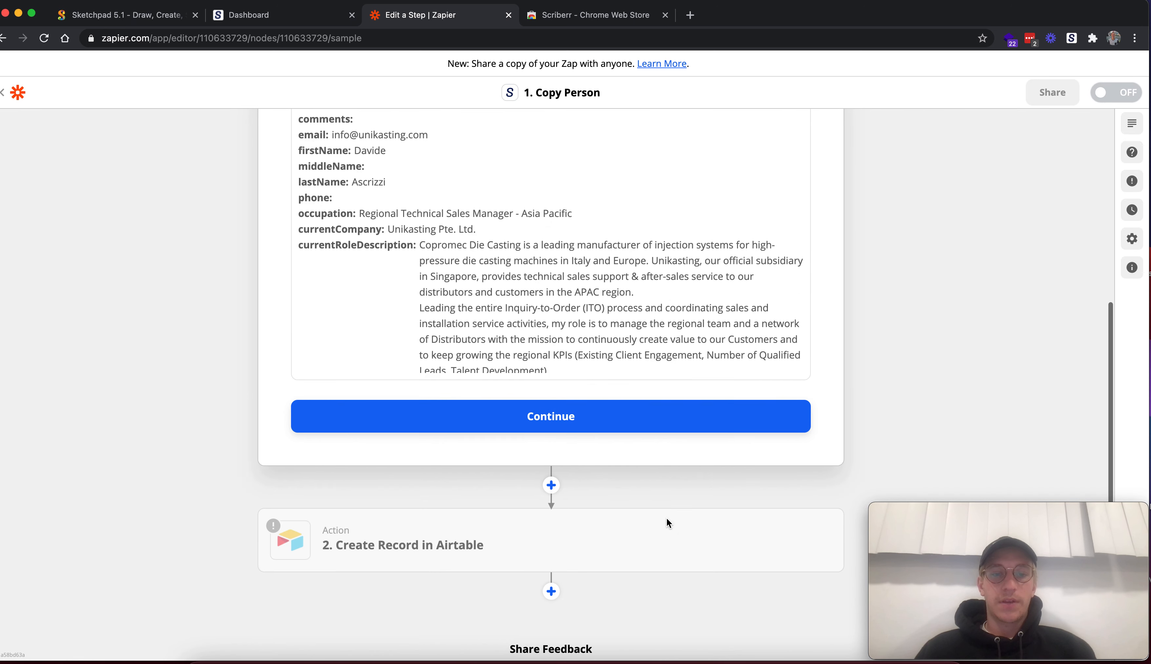
click(538, 345)
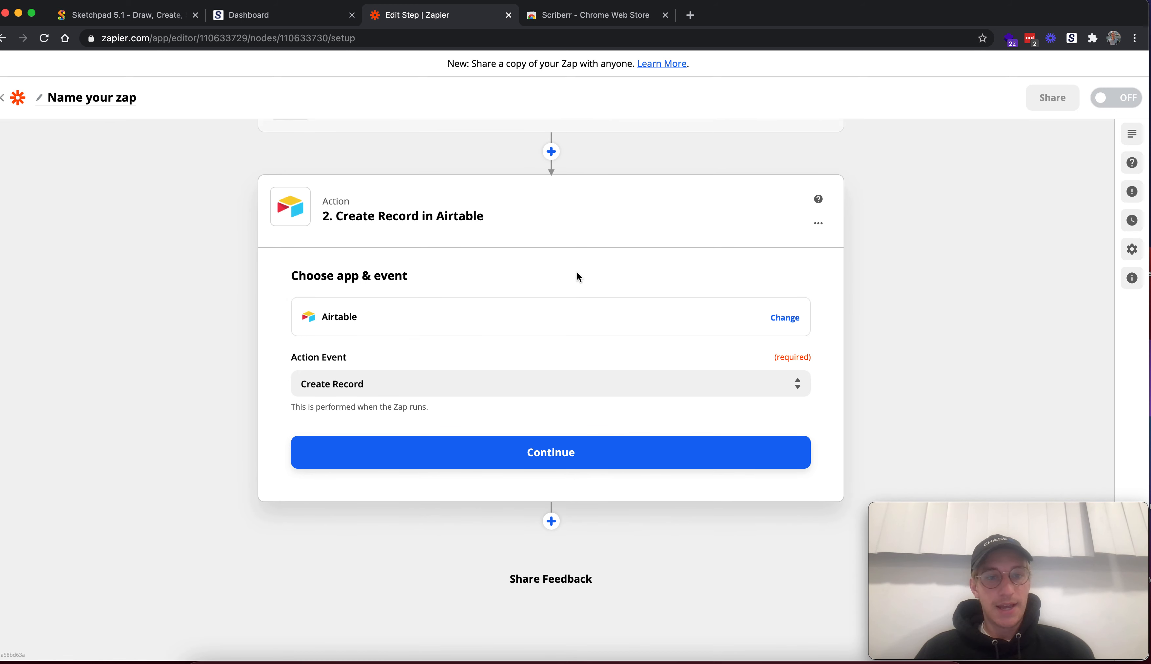
Select Create Record as the Airtable action event and continue to the account choice
click(399, 392)
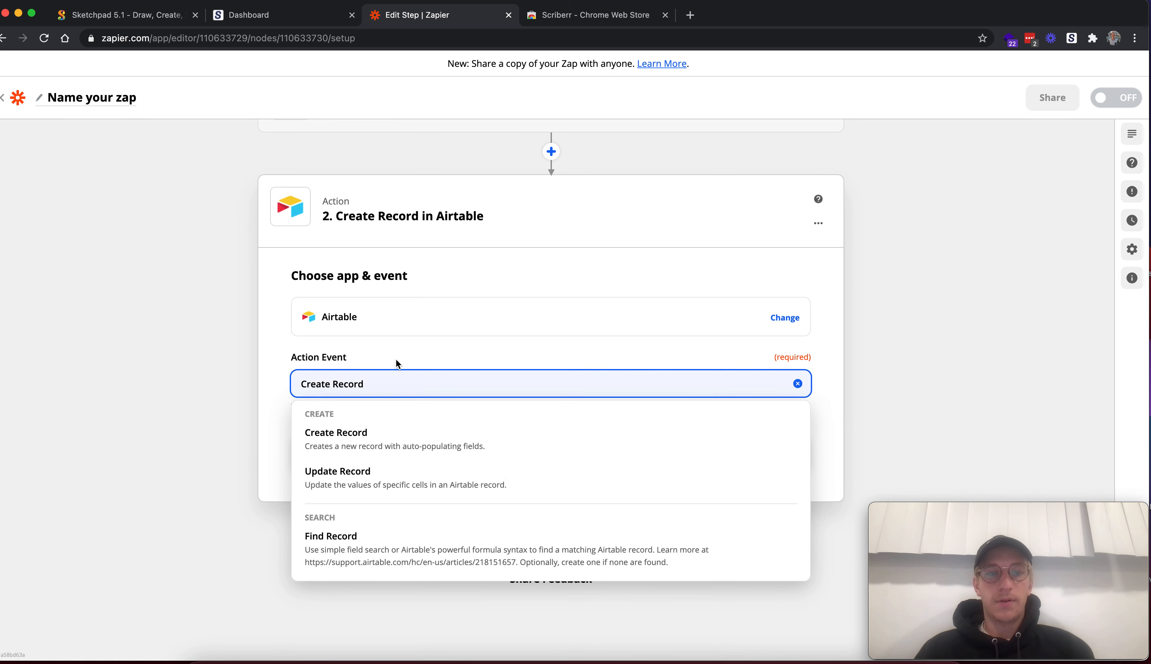
click(348, 438)
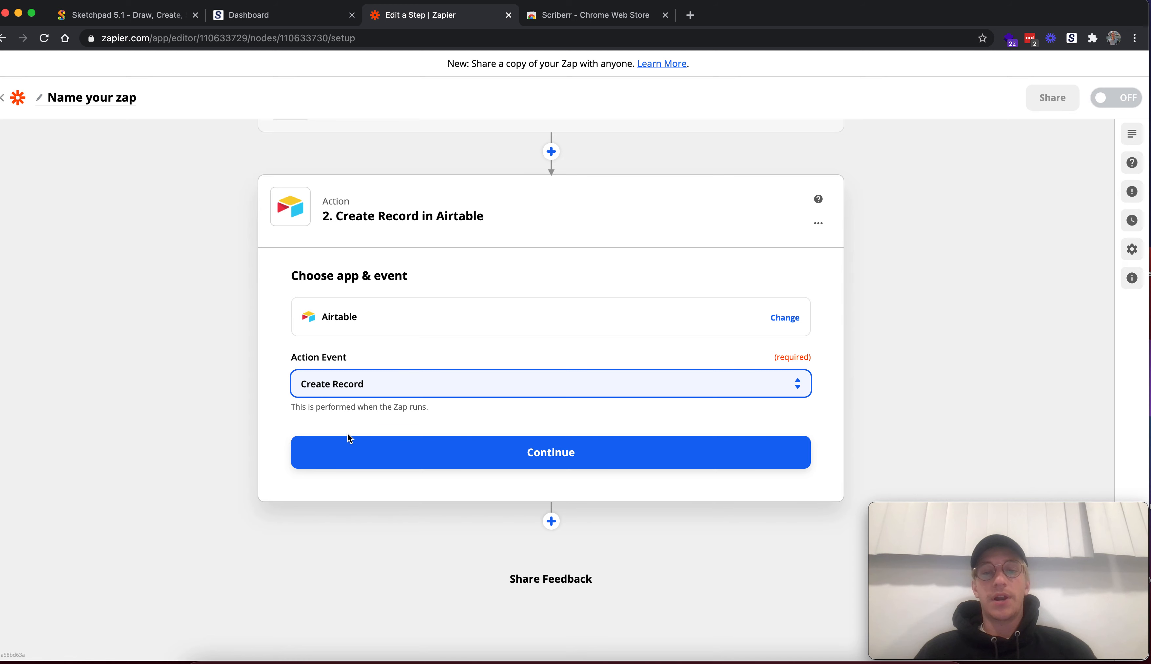
click(513, 449)
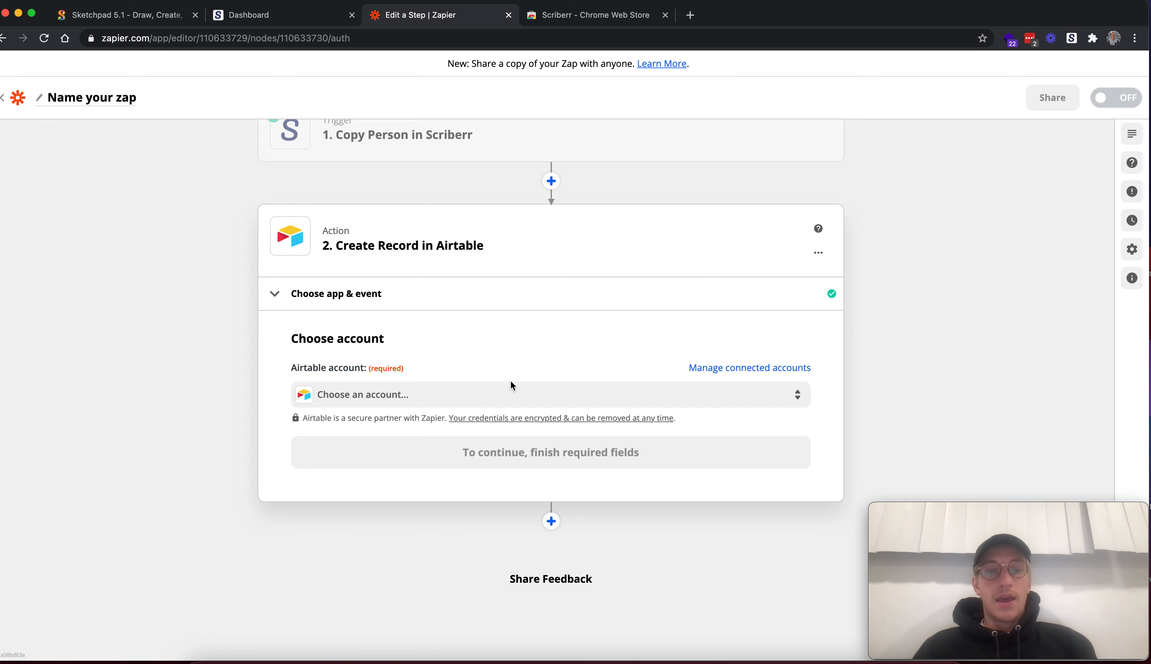
Start connecting a new Airtable account and copy the personal API key from the Airtable account page
click(505, 393)
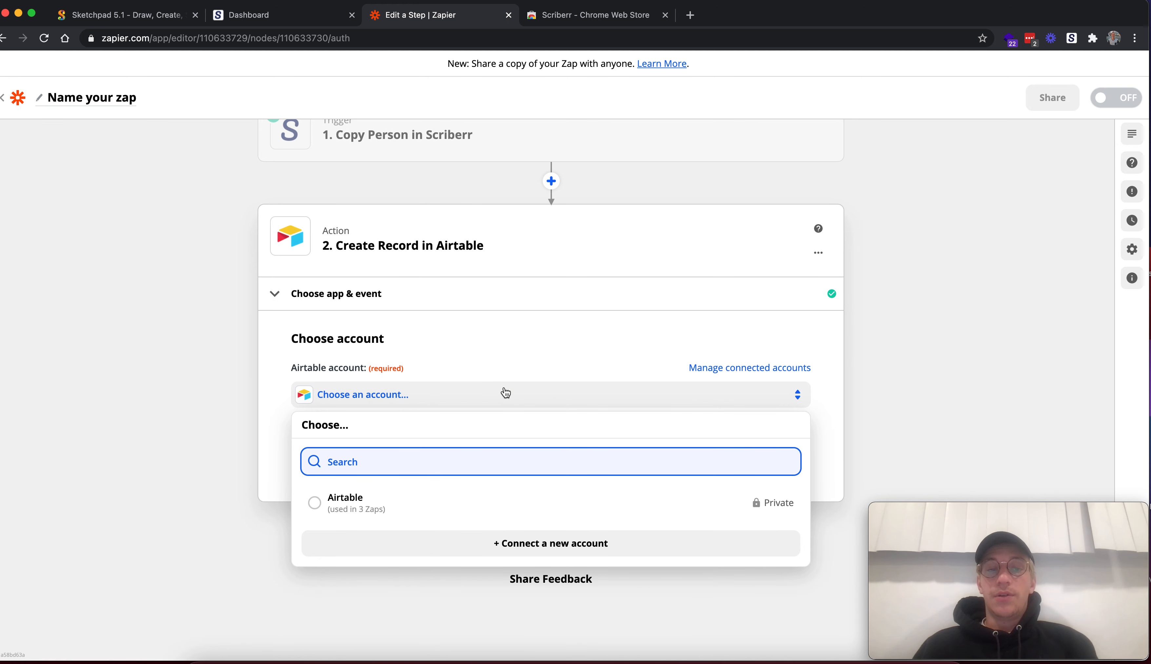
click(549, 546)
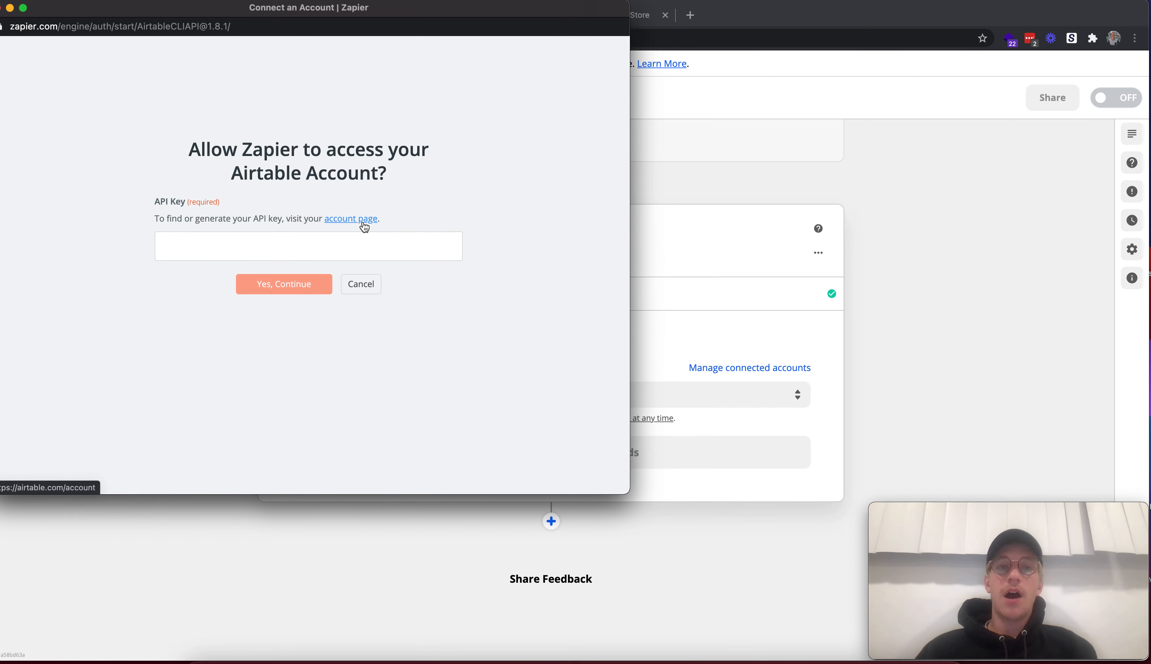
click(347, 220)
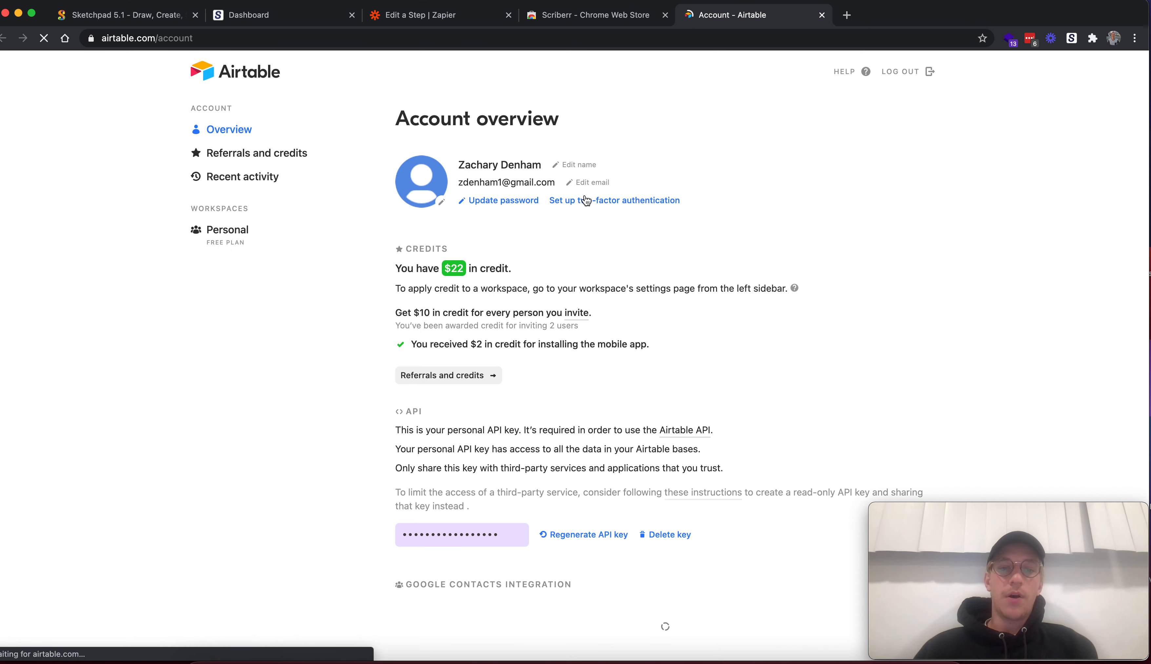
scroll(599, 391, down, 2)
scroll(600, 390, down, 2)
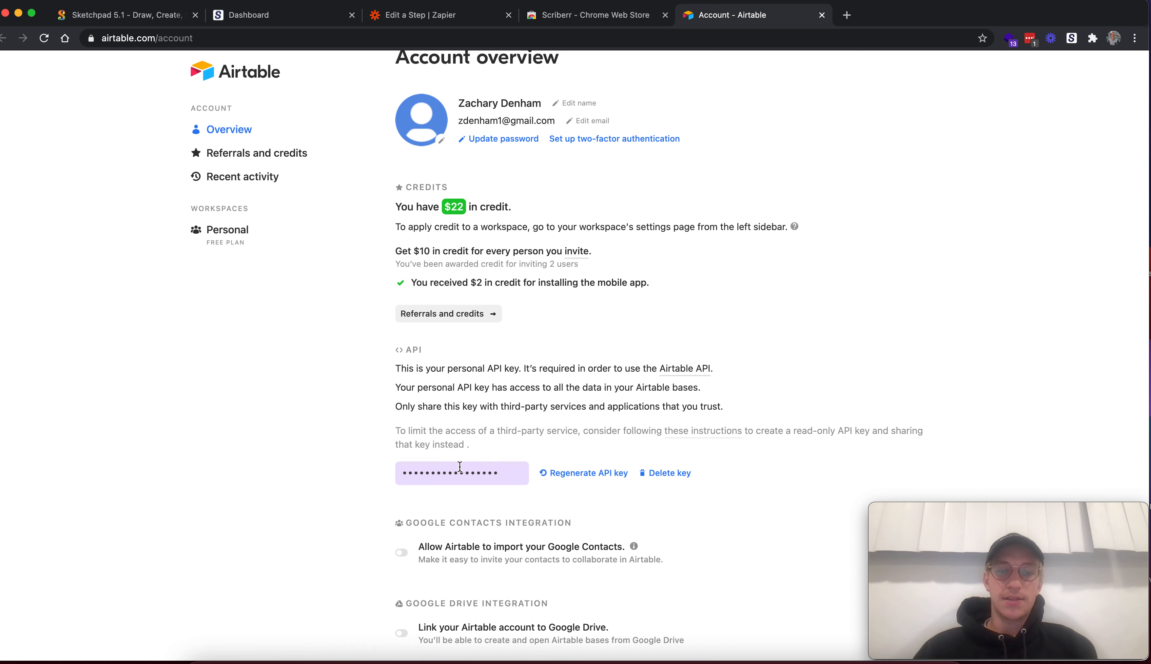
click(475, 474)
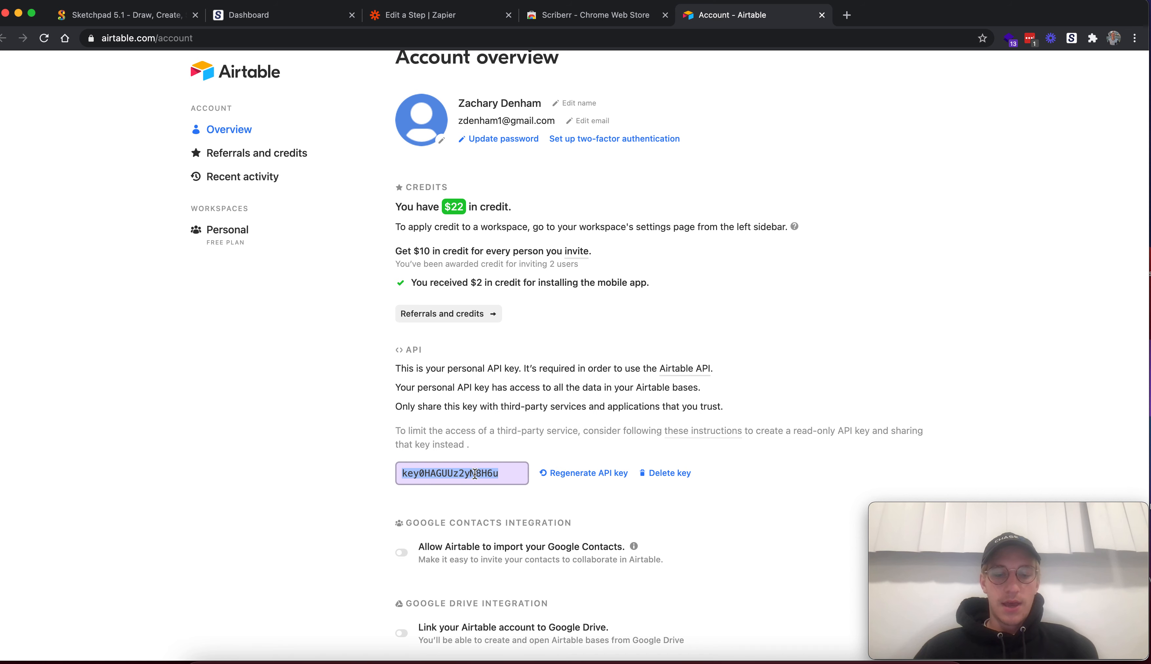
Paste the API key into the Airtable authorization window and dismiss the window without submitting it
click(563, 18)
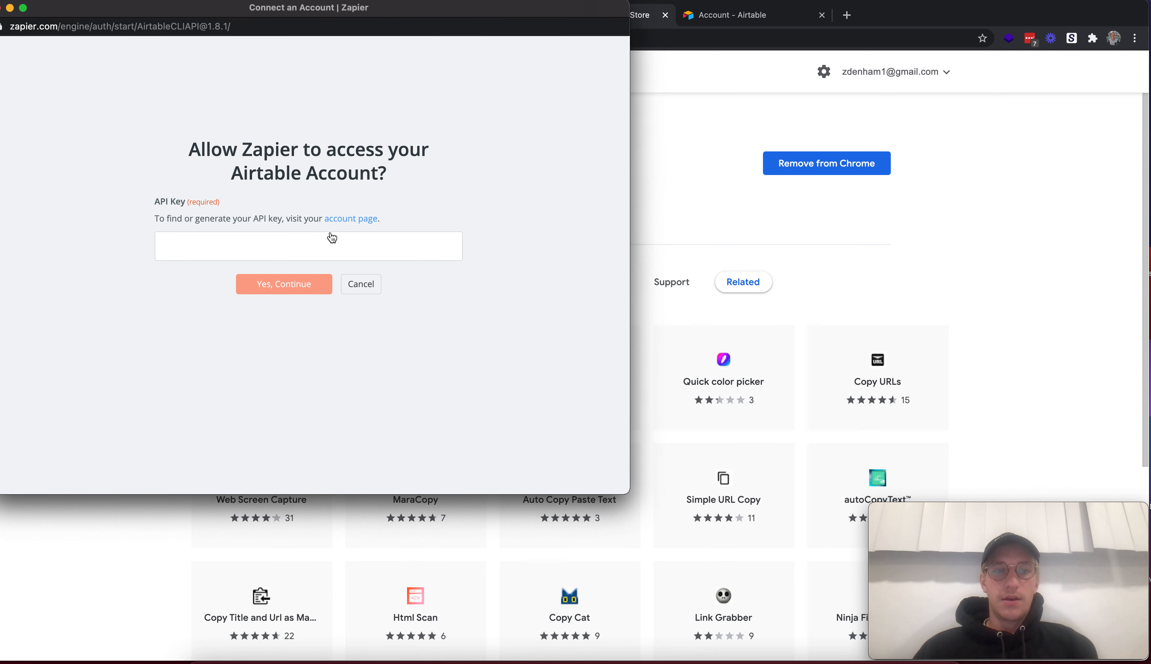
key(super+v)
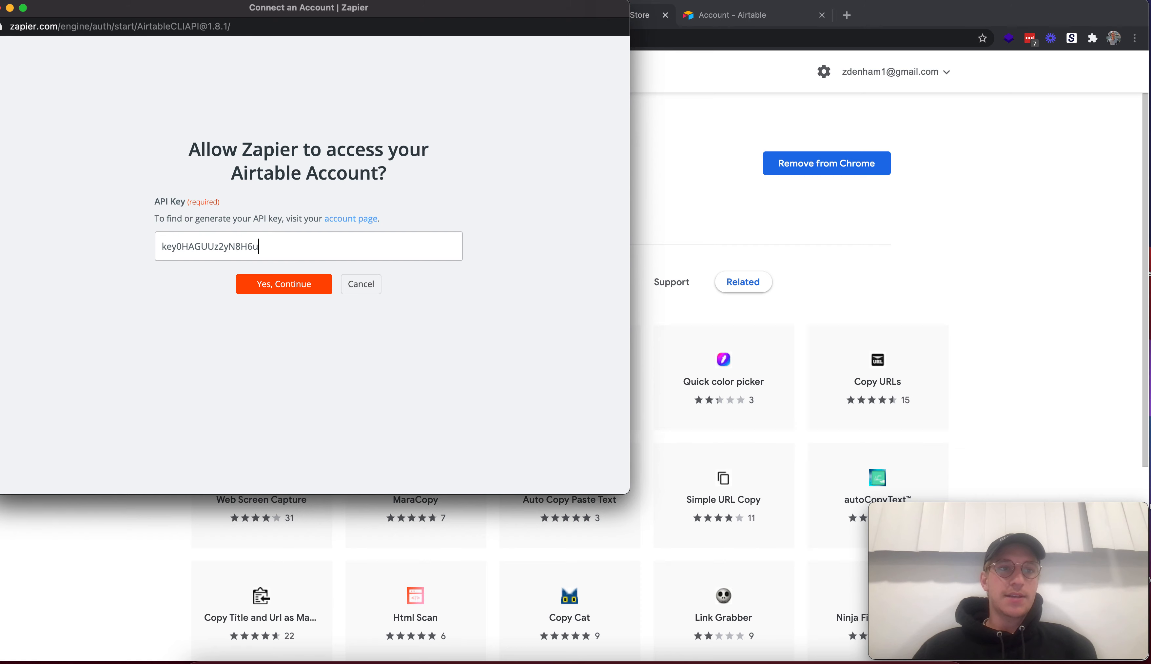
drag(47, 11, 94, 11)
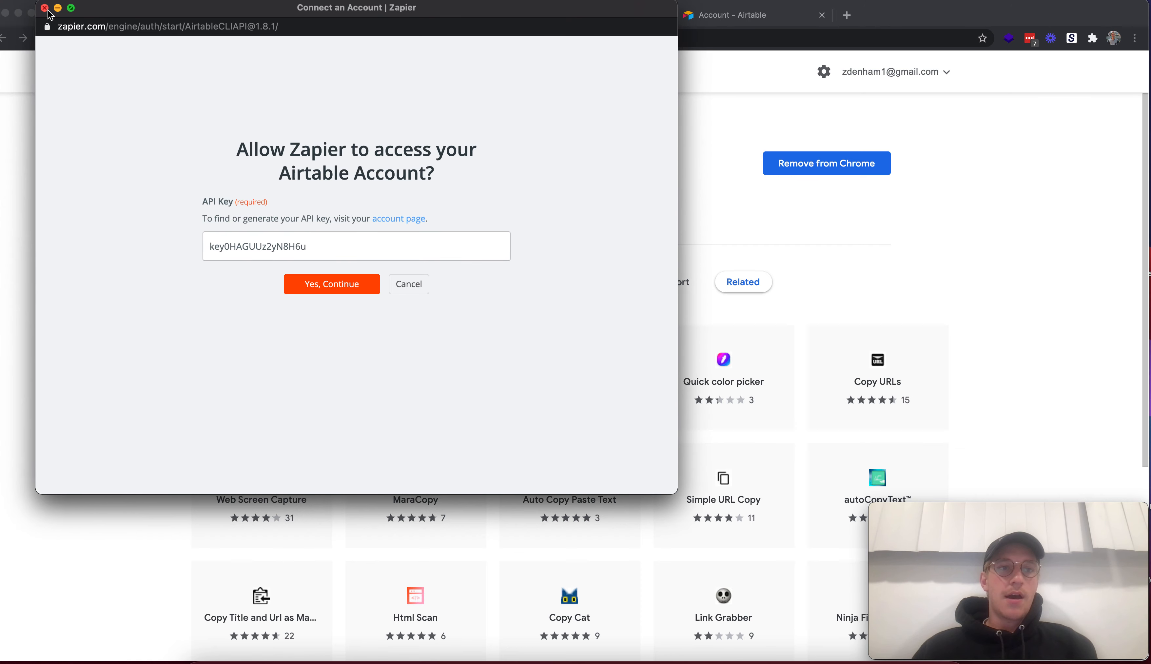
click(45, 10)
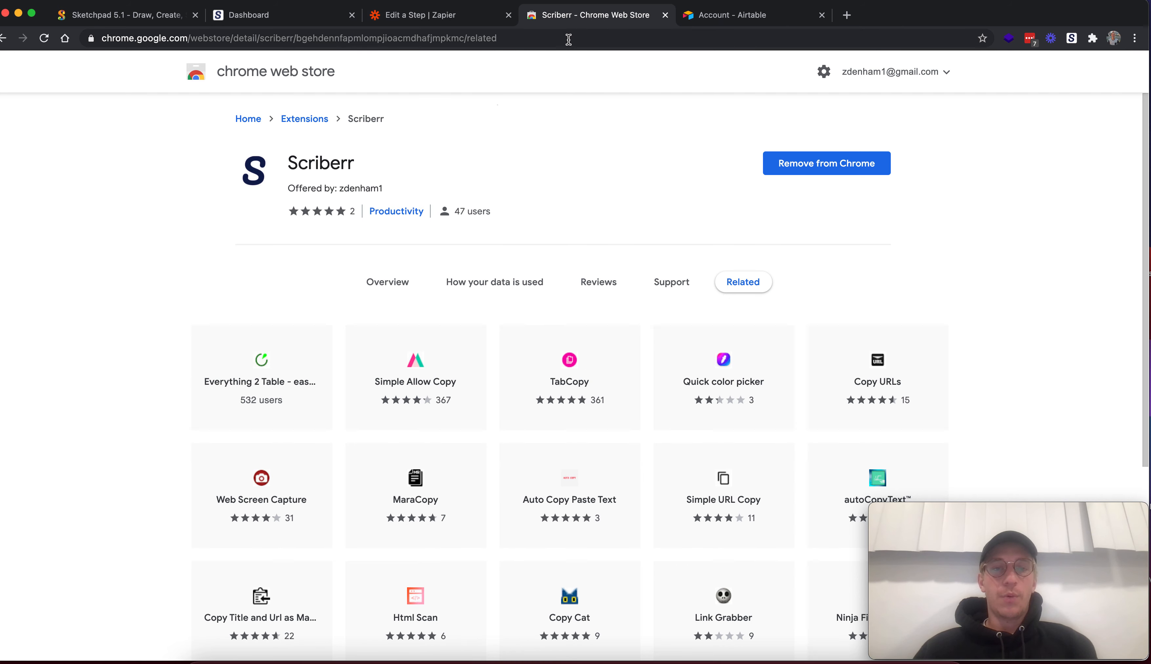
Assign the existing Airtable account used in 3 Zaps to the Create Record action and continue to its setup
click(442, 19)
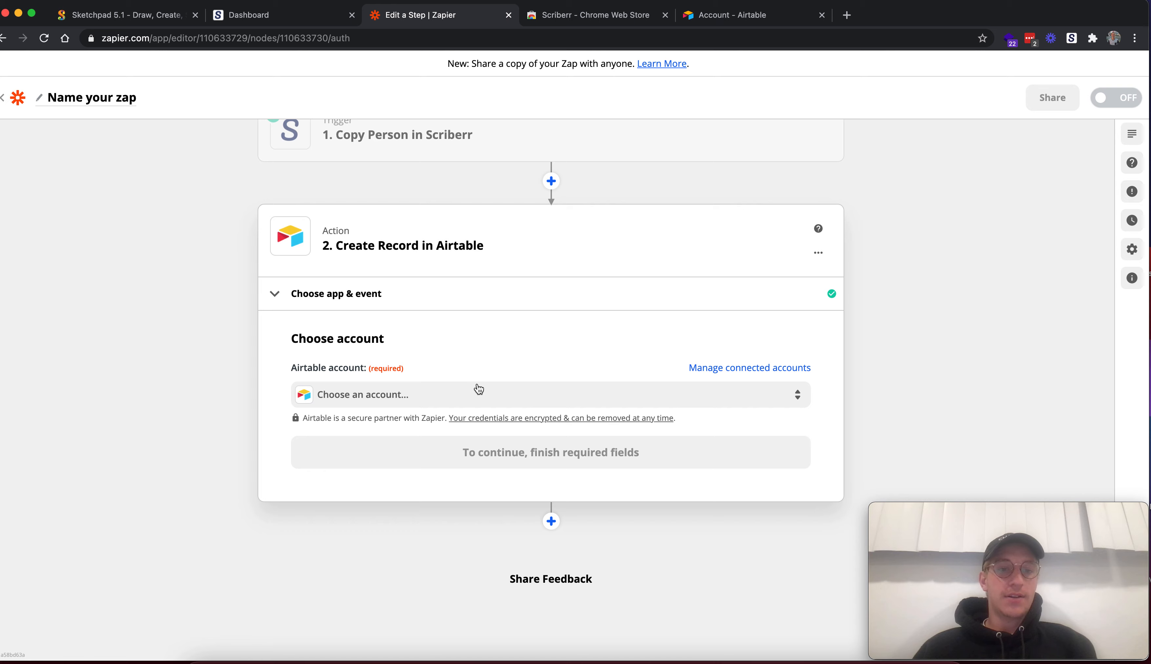
click(485, 393)
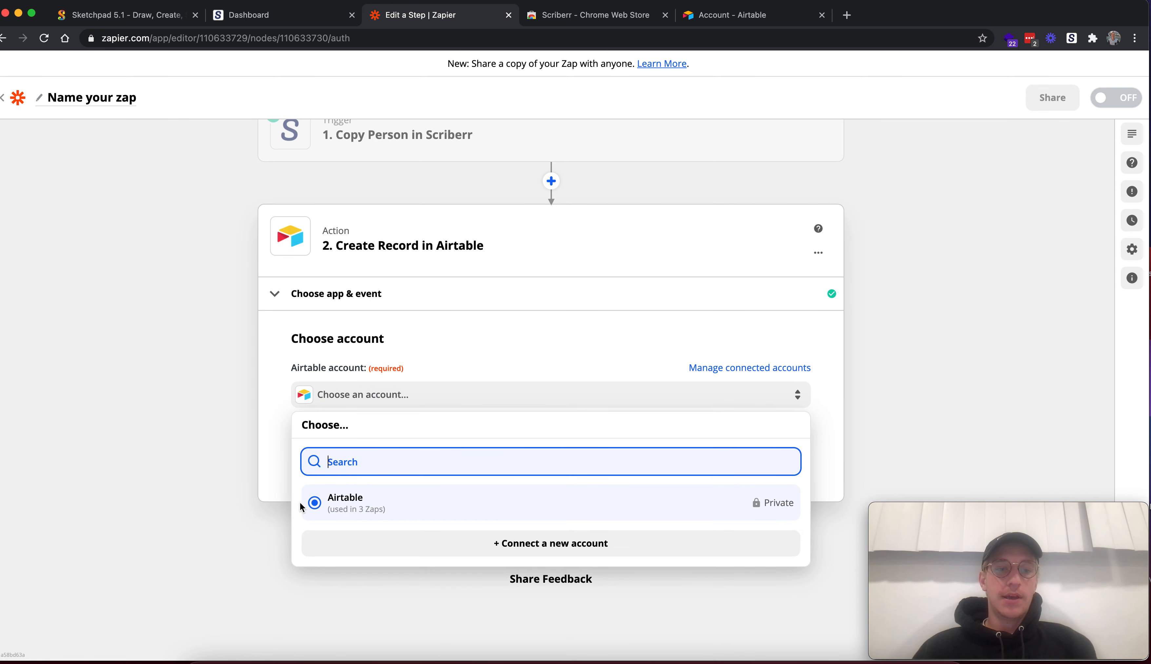
click(316, 510)
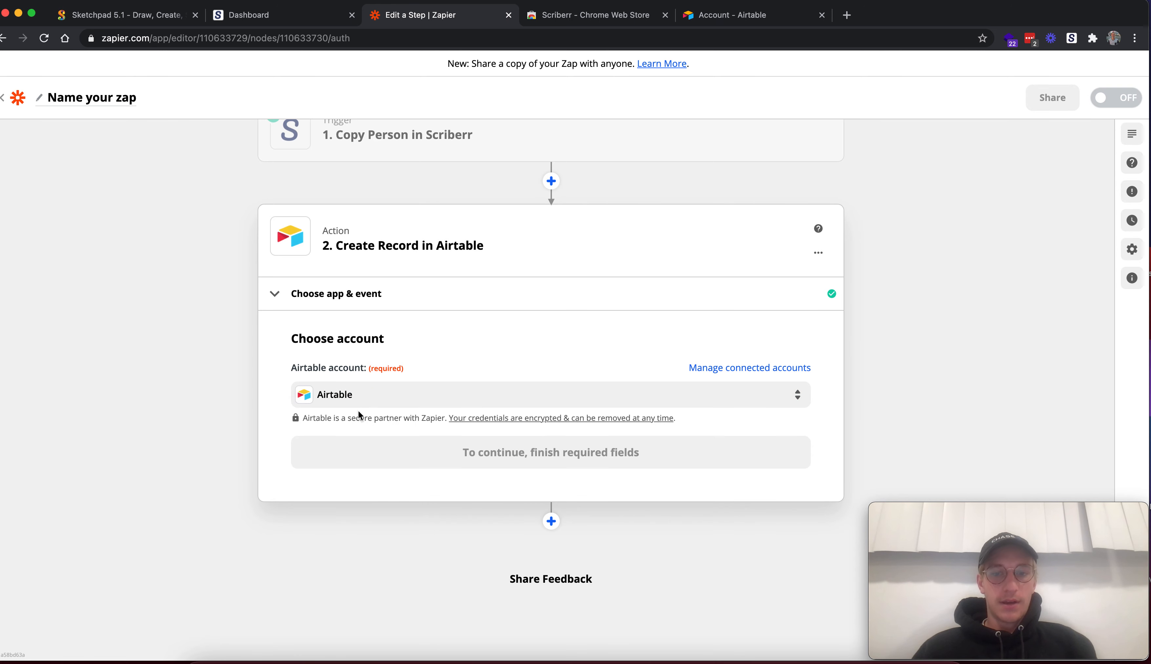
click(440, 464)
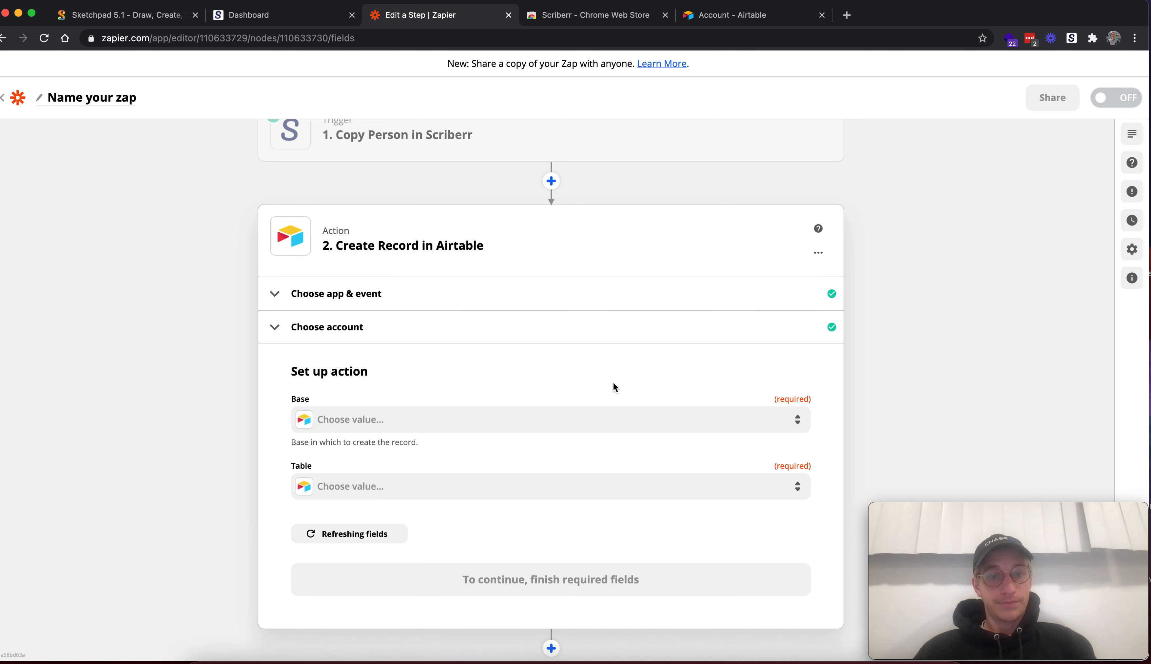
Set the action's base to CRM and its table to People
scroll(614, 383, down, 1)
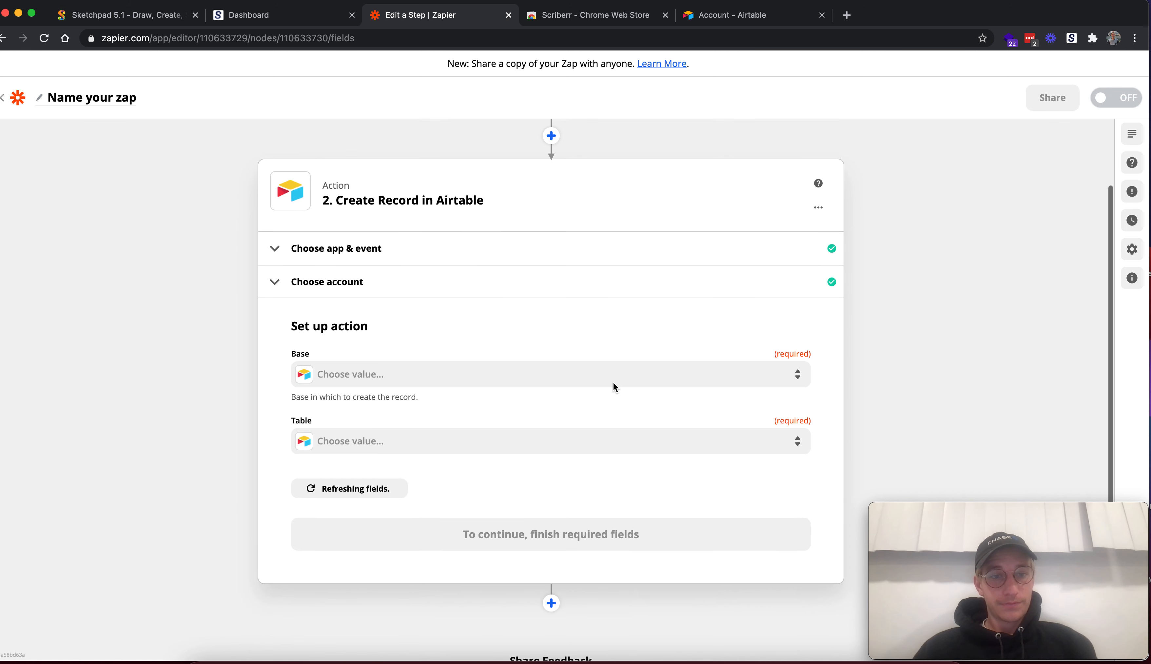
click(474, 381)
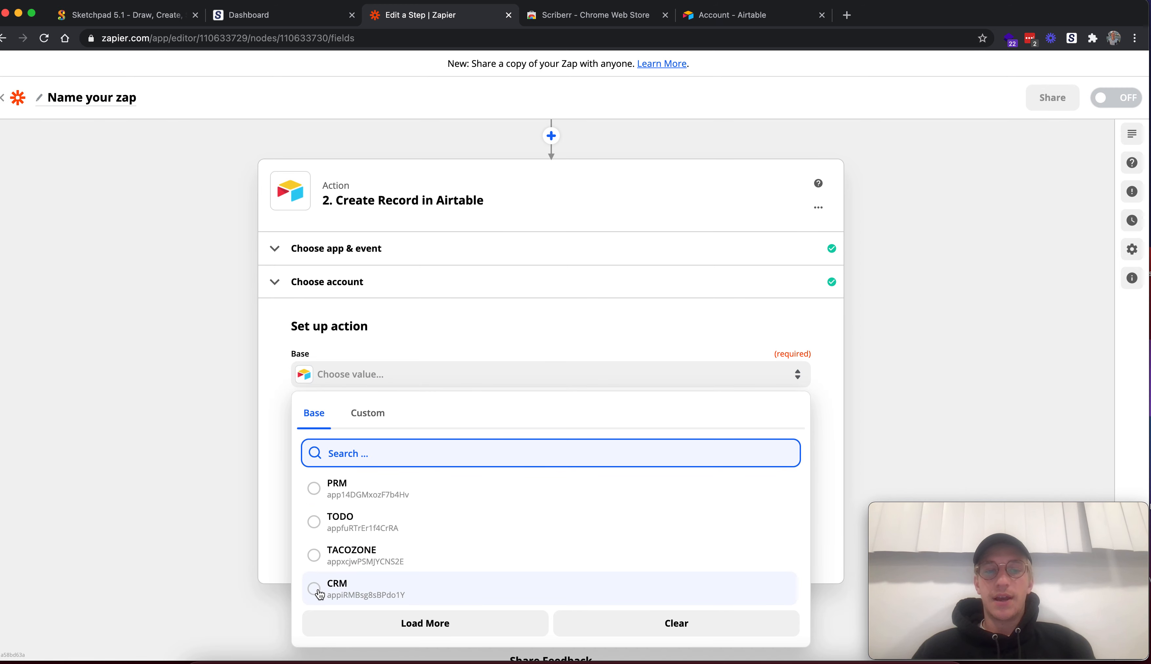
click(318, 590)
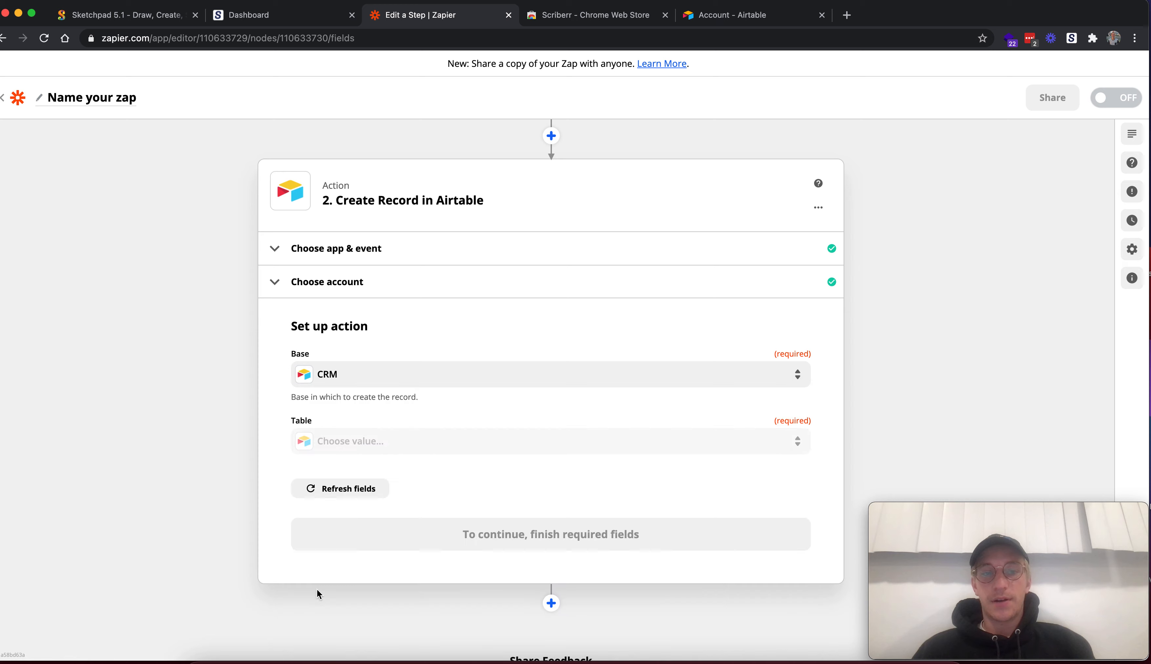
click(363, 443)
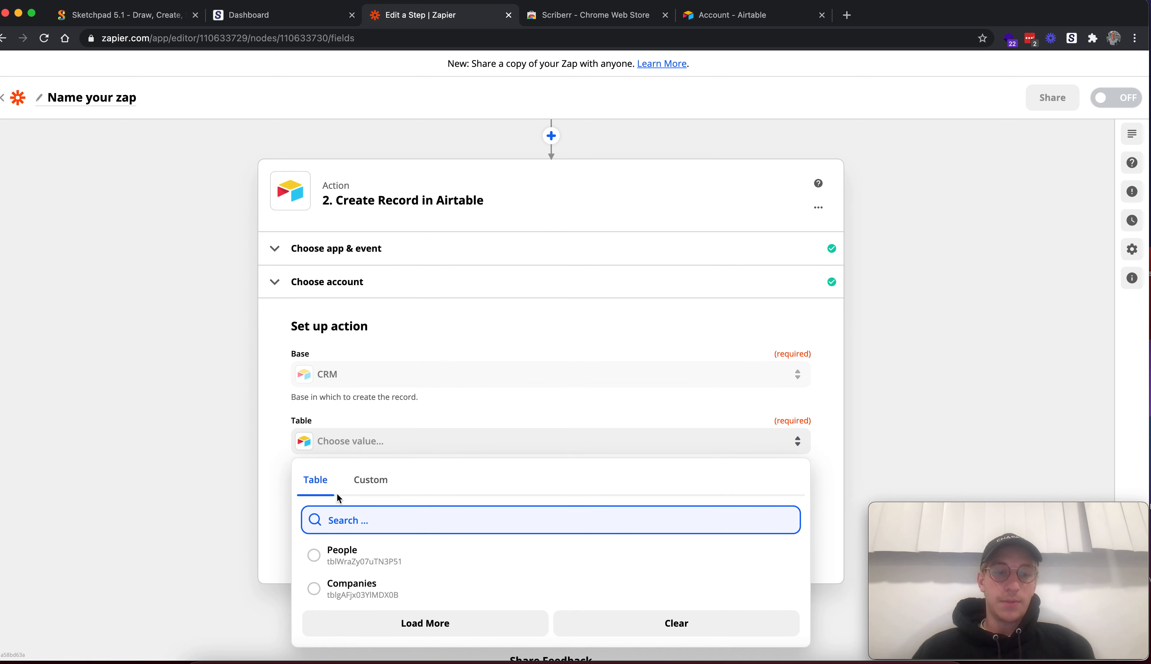
click(315, 558)
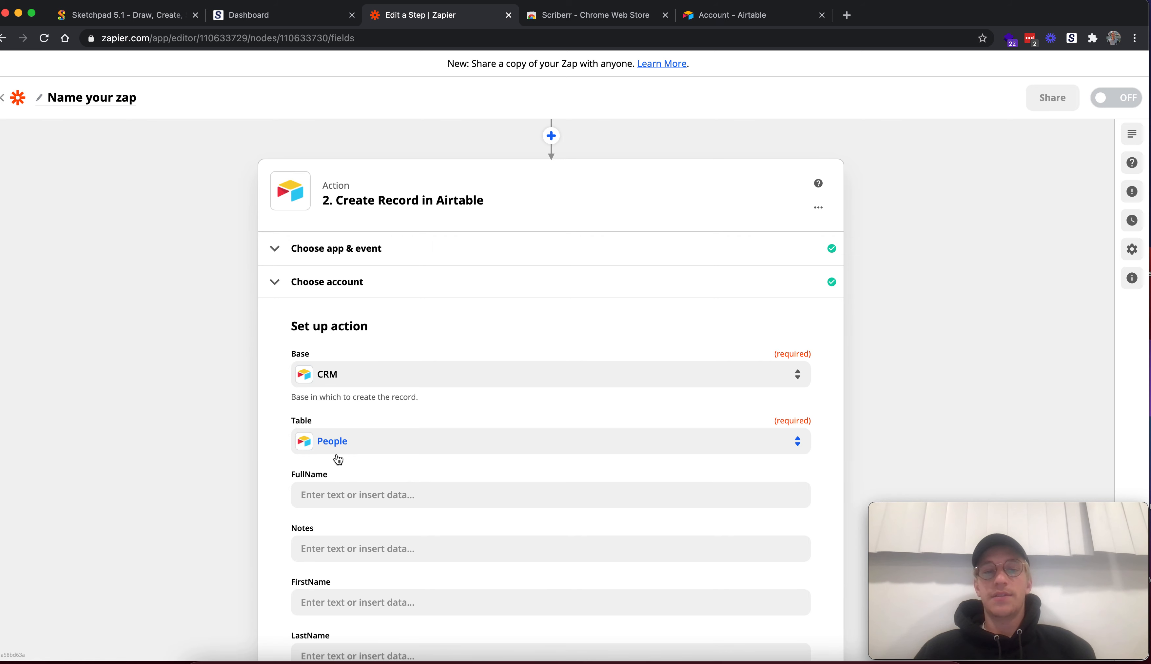
Map the FullName field to the full name value from the Copy Person trigger
scroll(493, 486, down, 3)
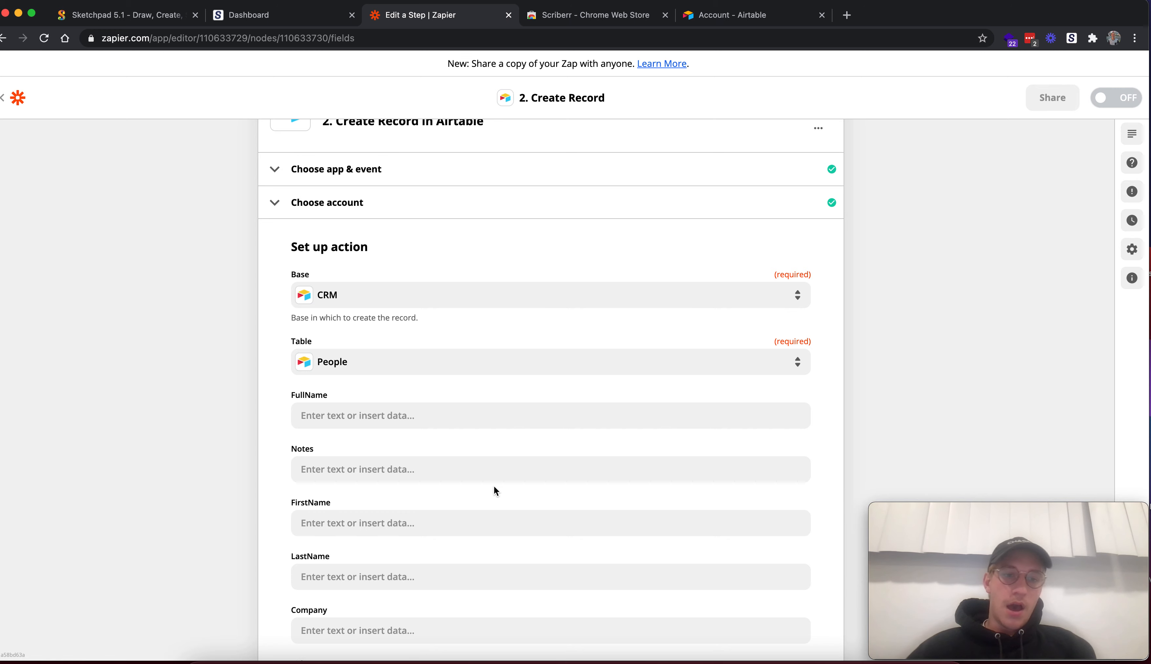
click(365, 414)
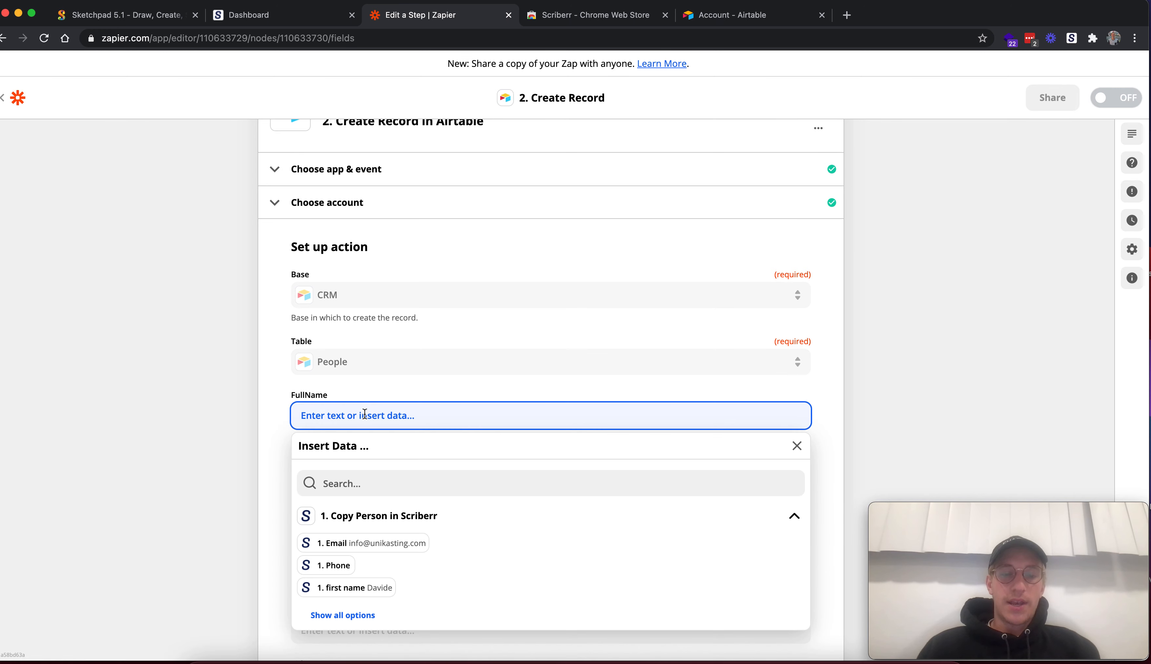
click(369, 486)
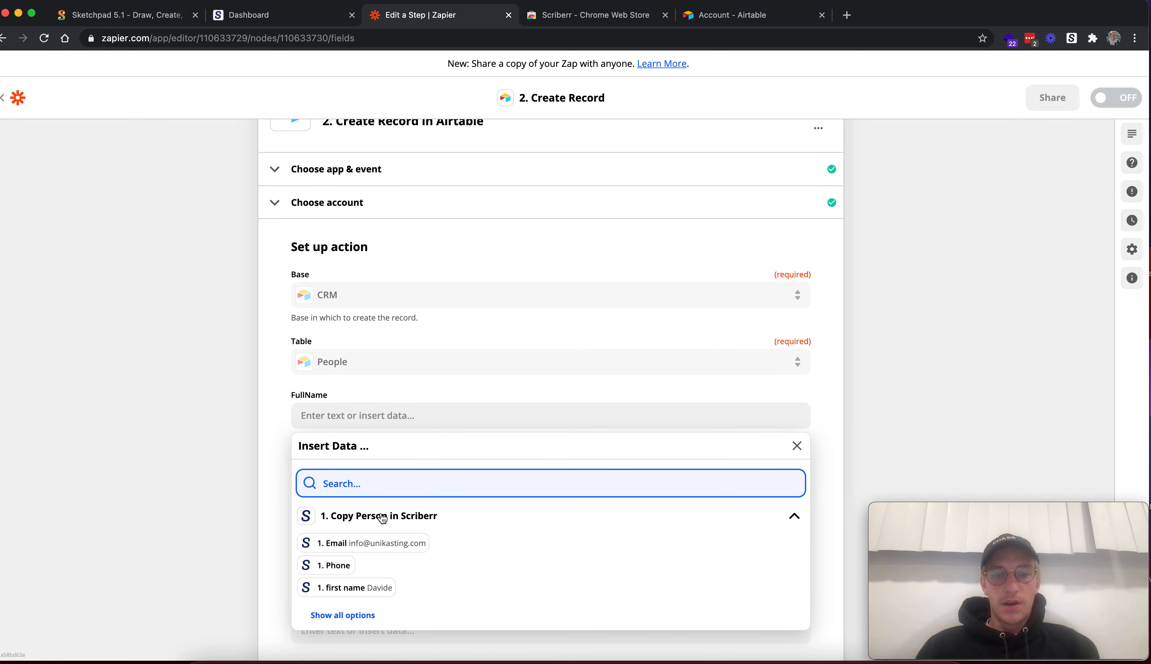
scroll(453, 555, down, 1)
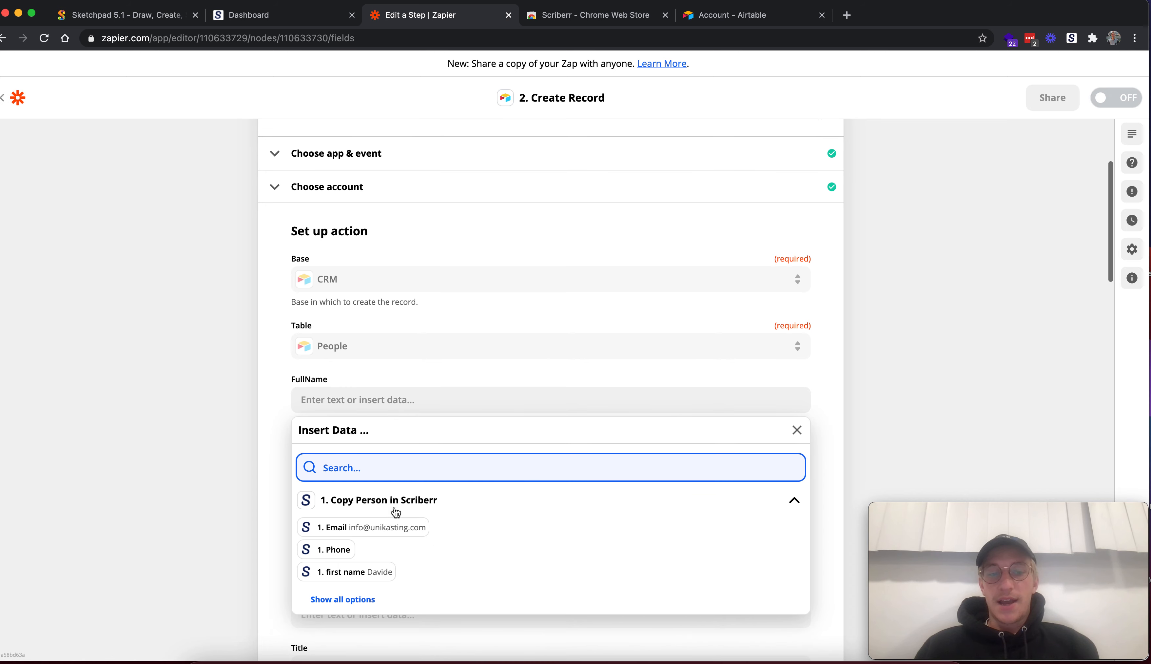
click(364, 598)
scroll(275, 403, down, 2)
scroll(275, 403, down, 1)
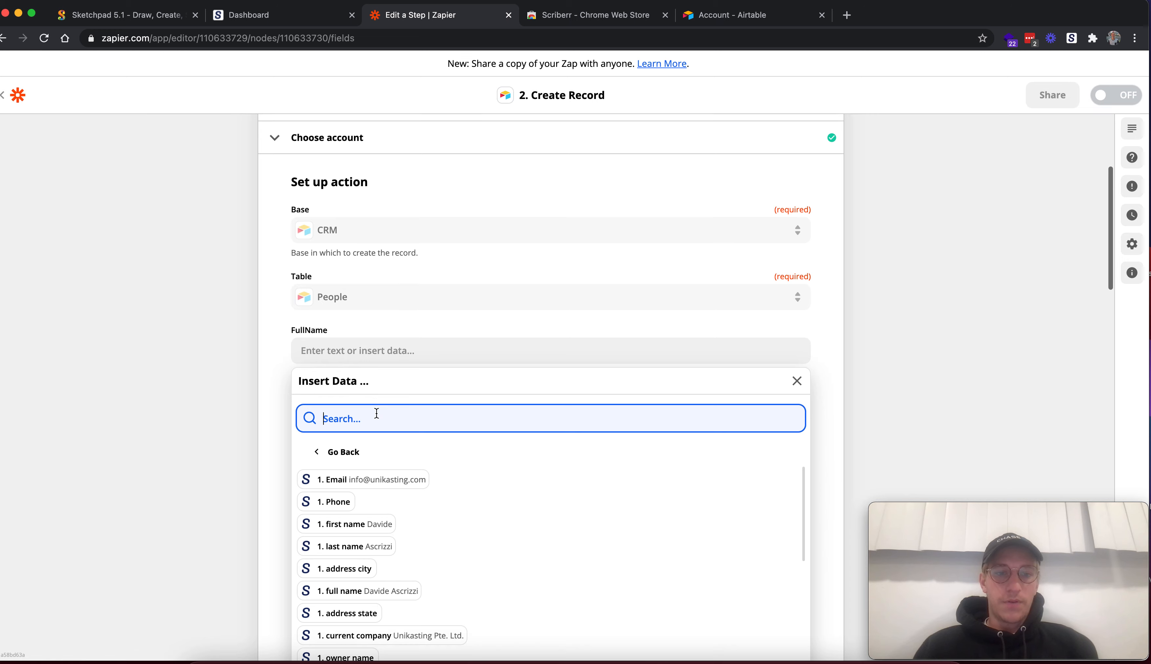
text(full n)
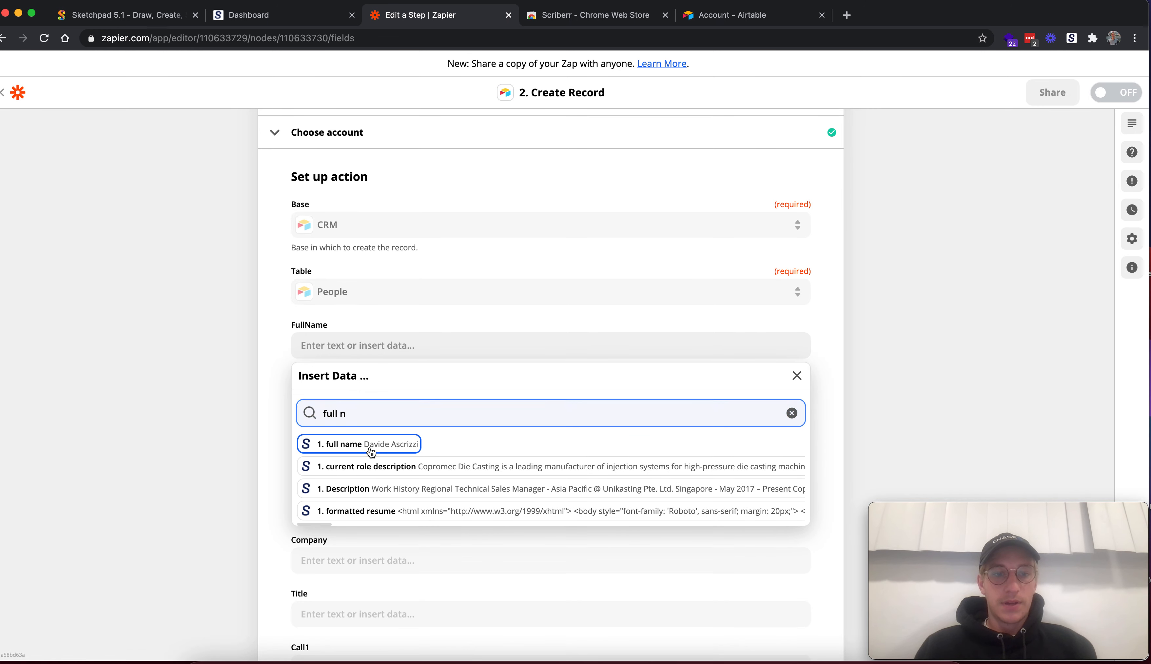
click(324, 449)
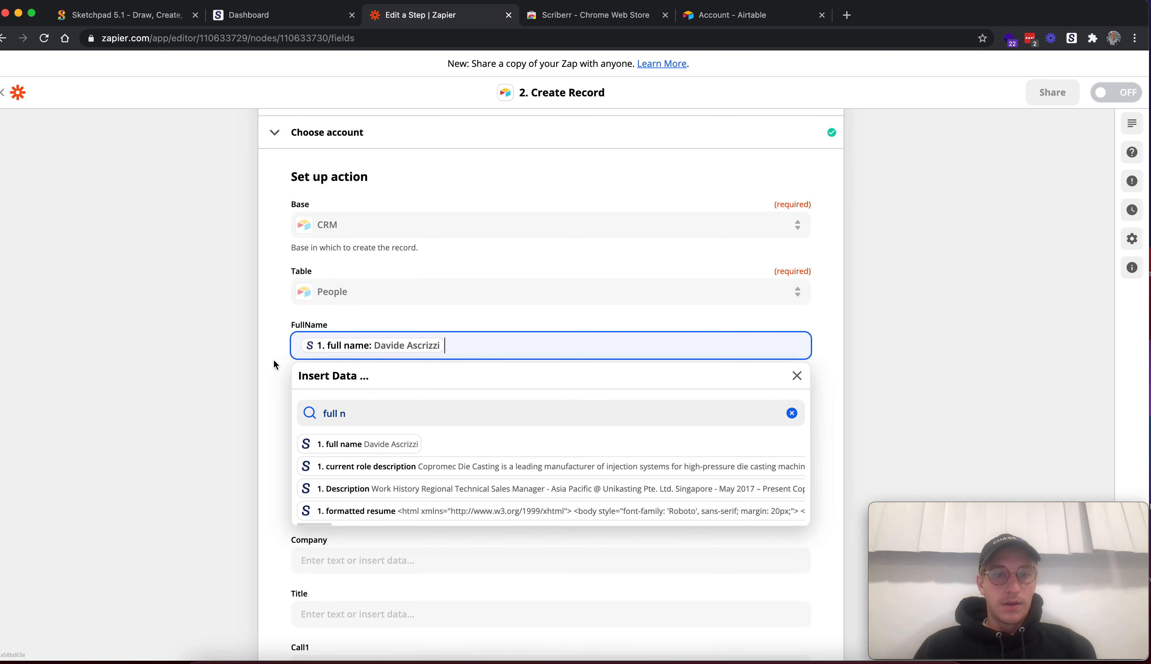
Map the Notes field to the Comments value from the Copy Person trigger
click(355, 401)
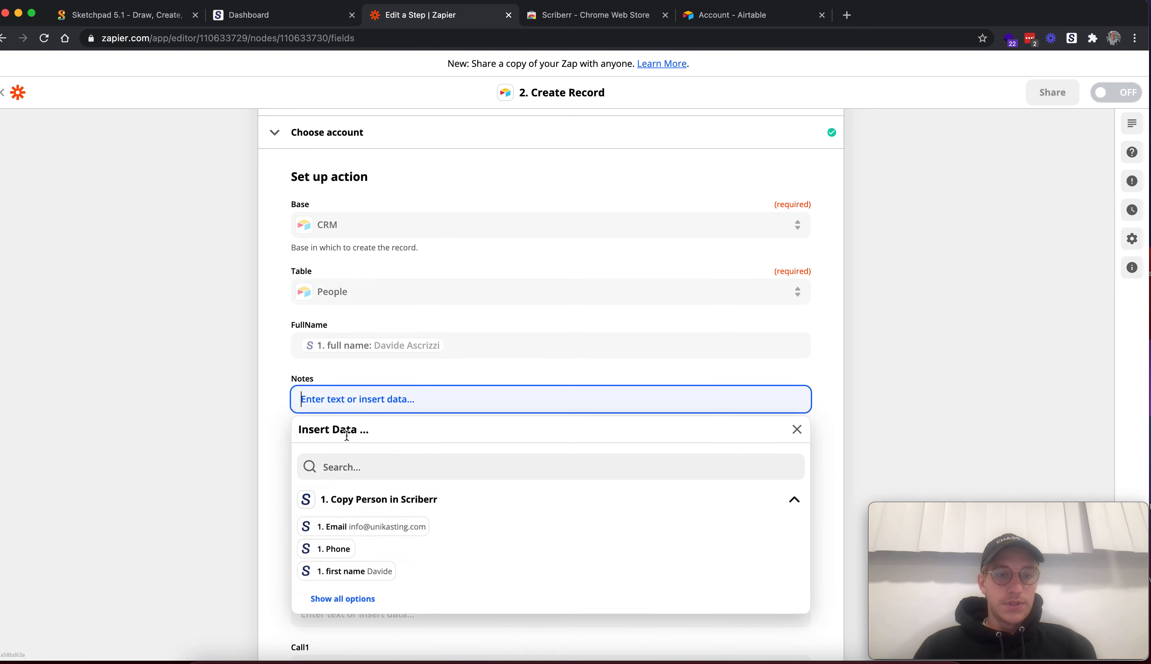
text(comme)
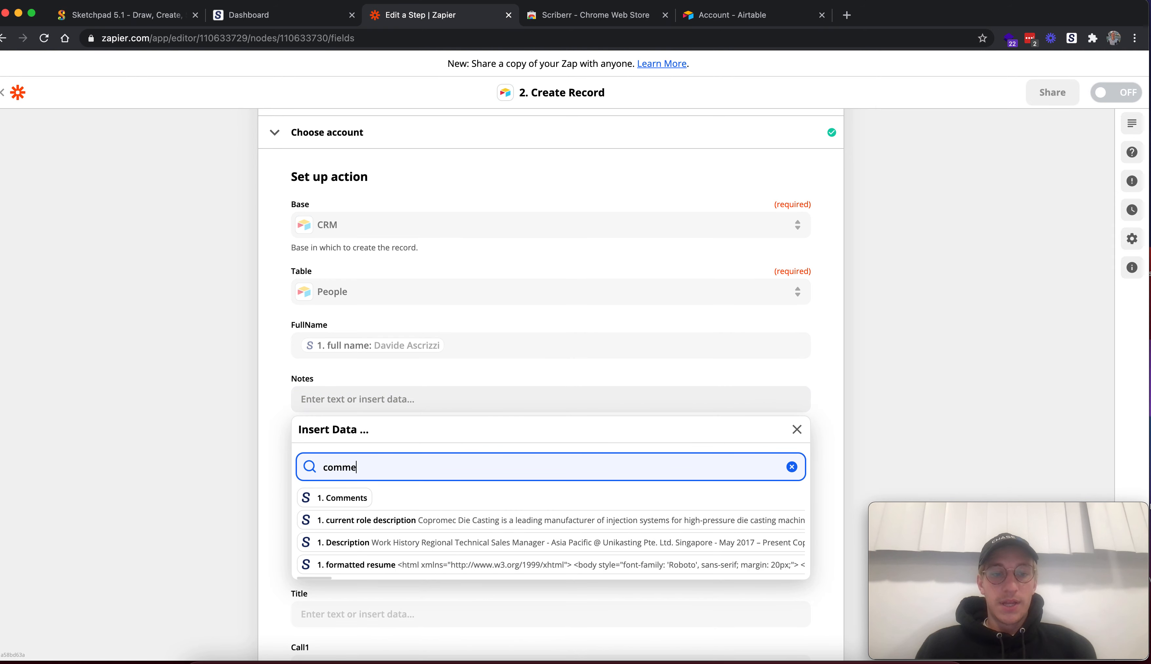
click(330, 497)
click(277, 419)
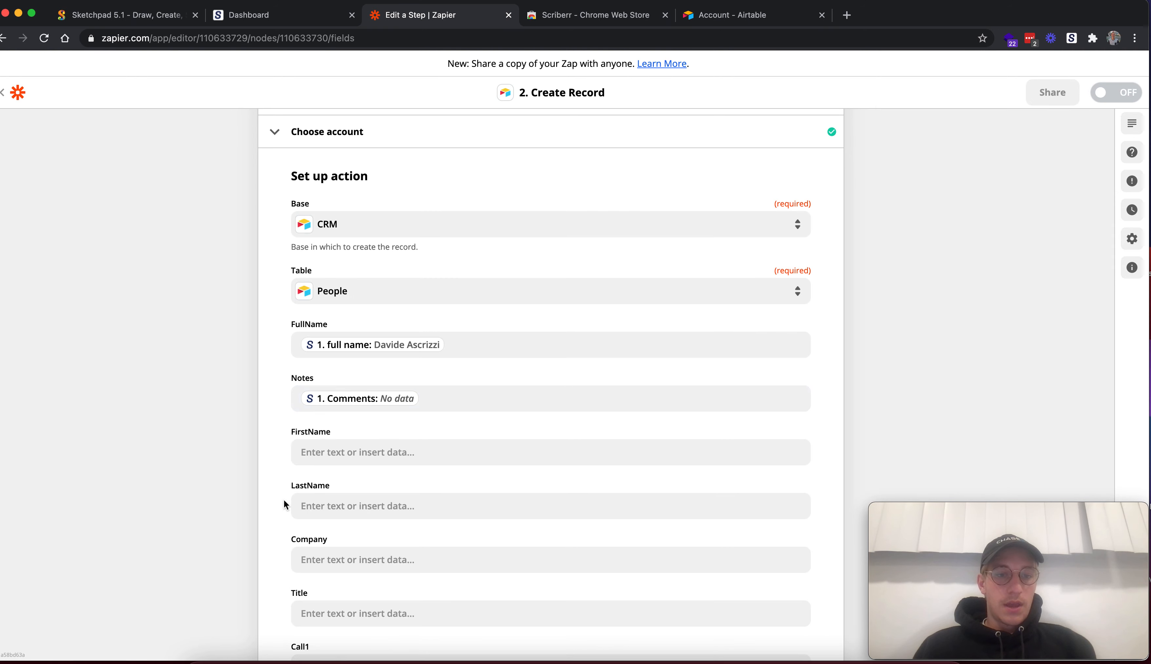
Examine the remaining People table fields that are available for mapping
scroll(320, 457, down, 3)
scroll(403, 474, down, 2)
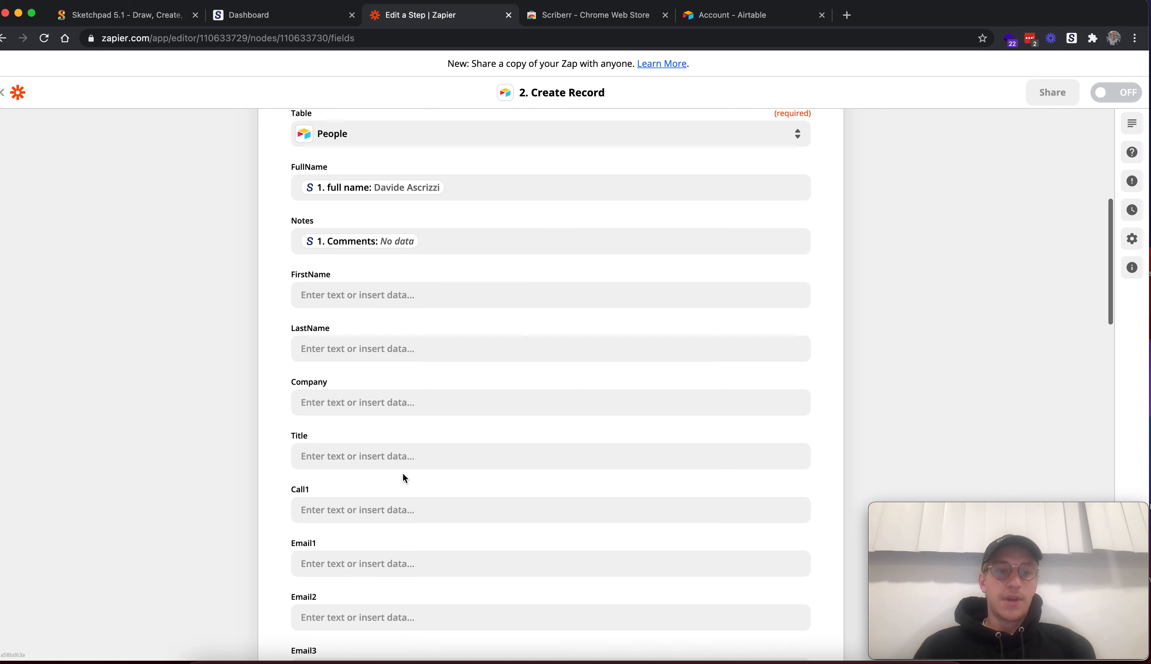
scroll(403, 475, down, 15)
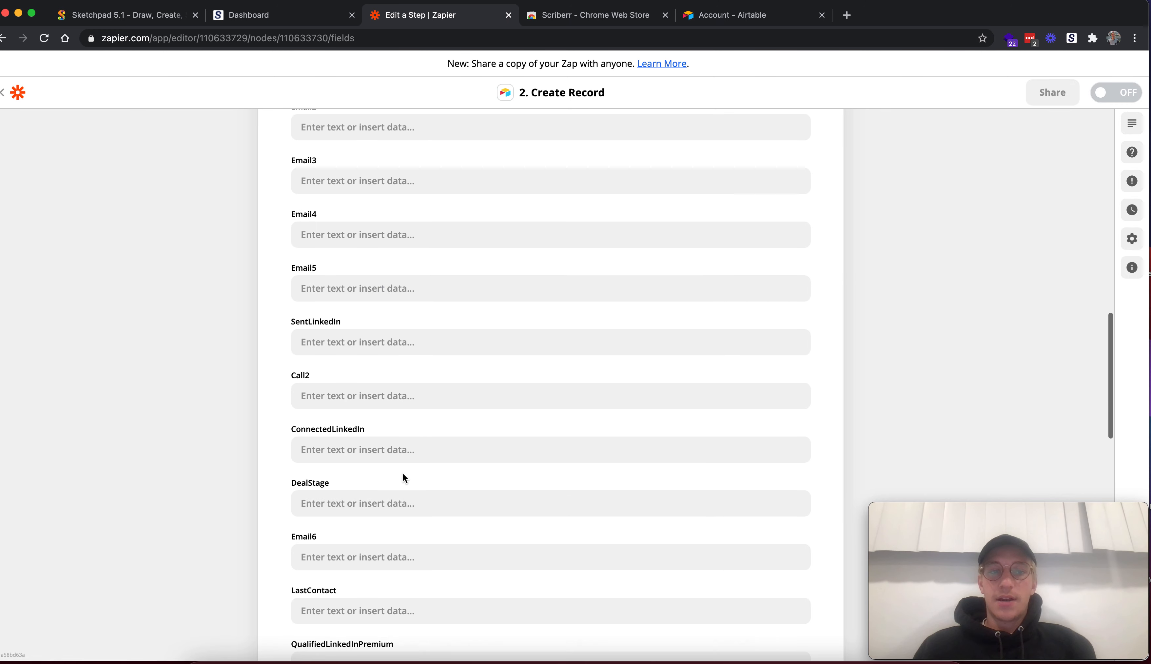
scroll(404, 478, down, 8)
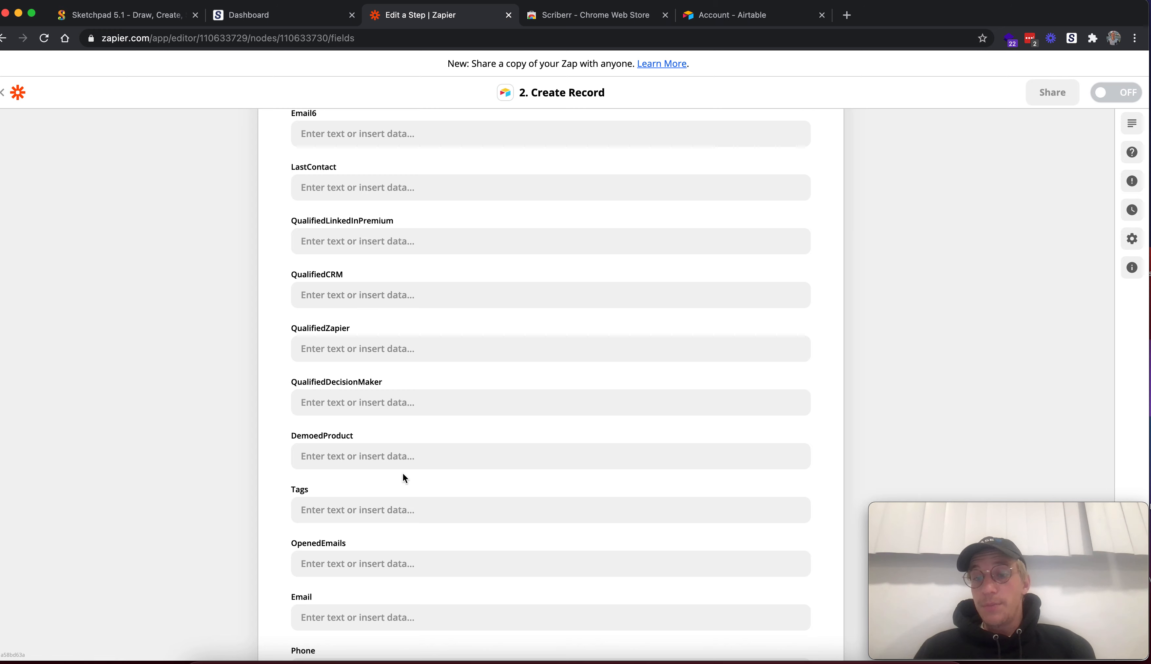
scroll(403, 474, down, 7)
scroll(402, 474, up, 20)
scroll(403, 473, up, 20)
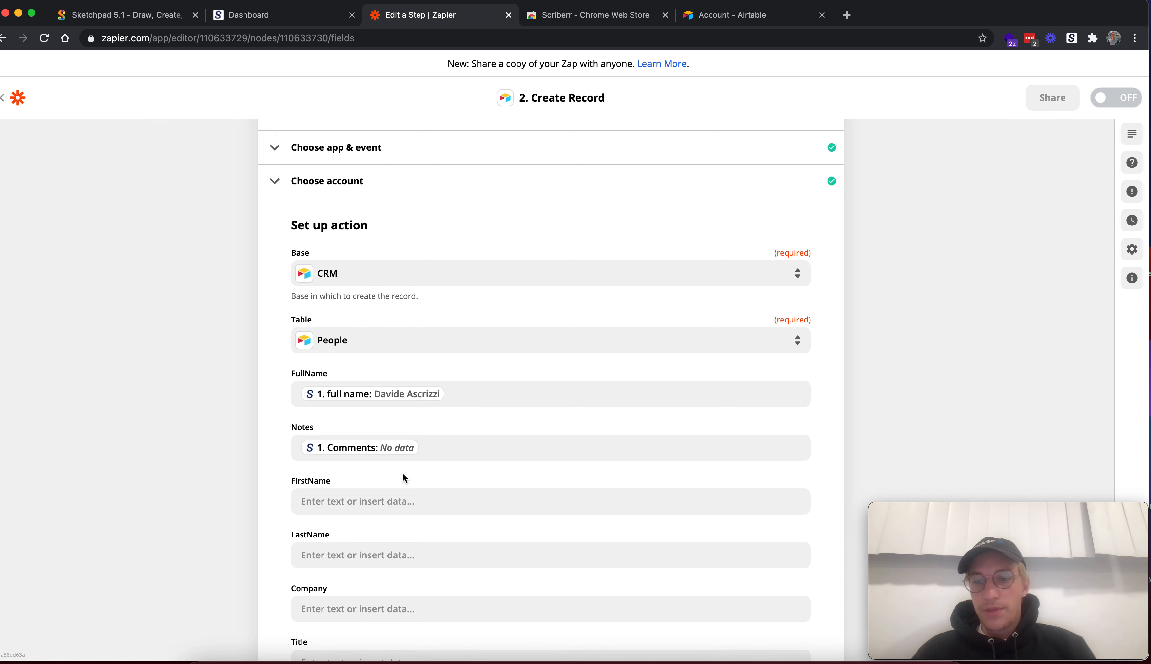
Submit the Create Record field mapping with the remaining fields left empty and continue
scroll(402, 473, down, 3)
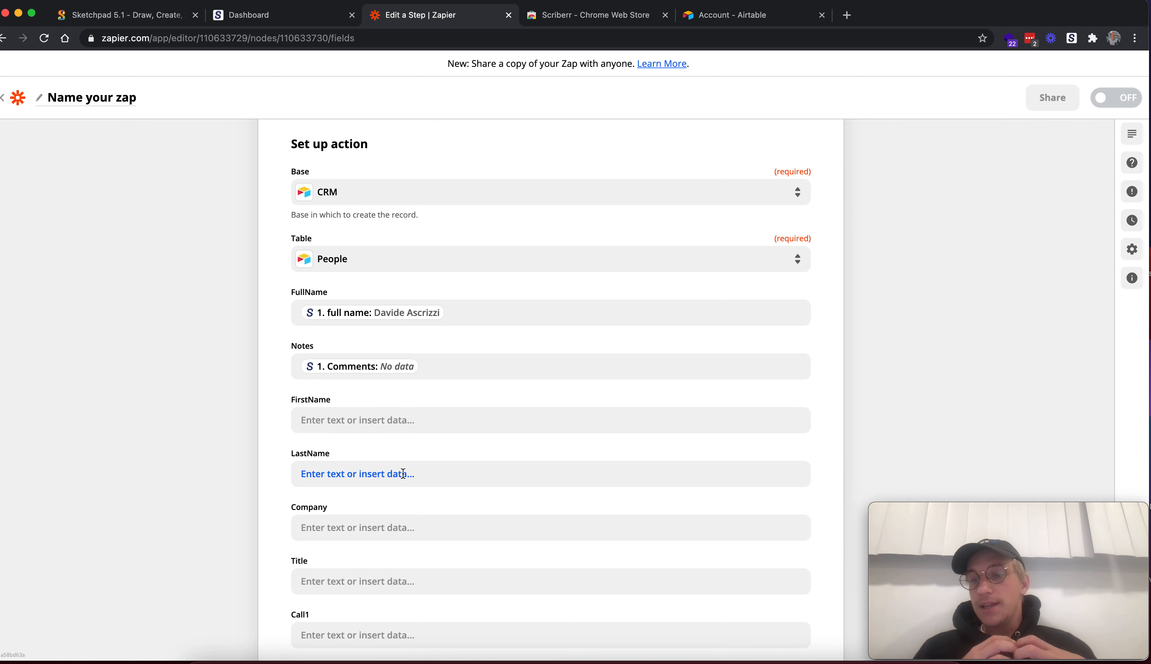
scroll(403, 473, down, 15)
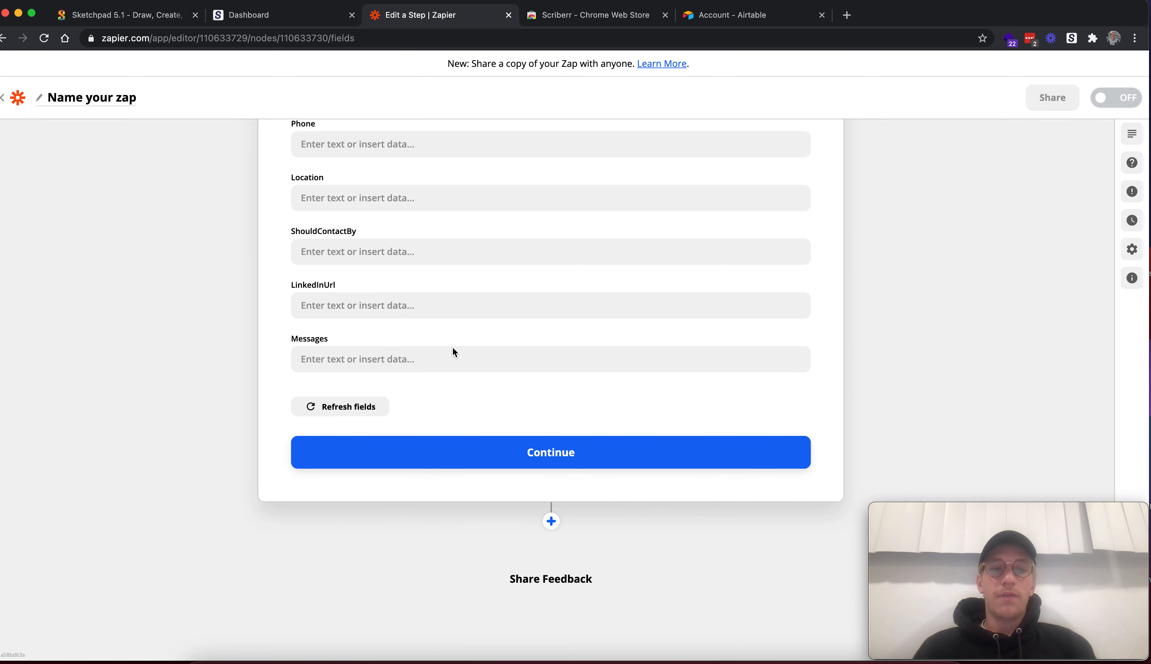
click(554, 452)
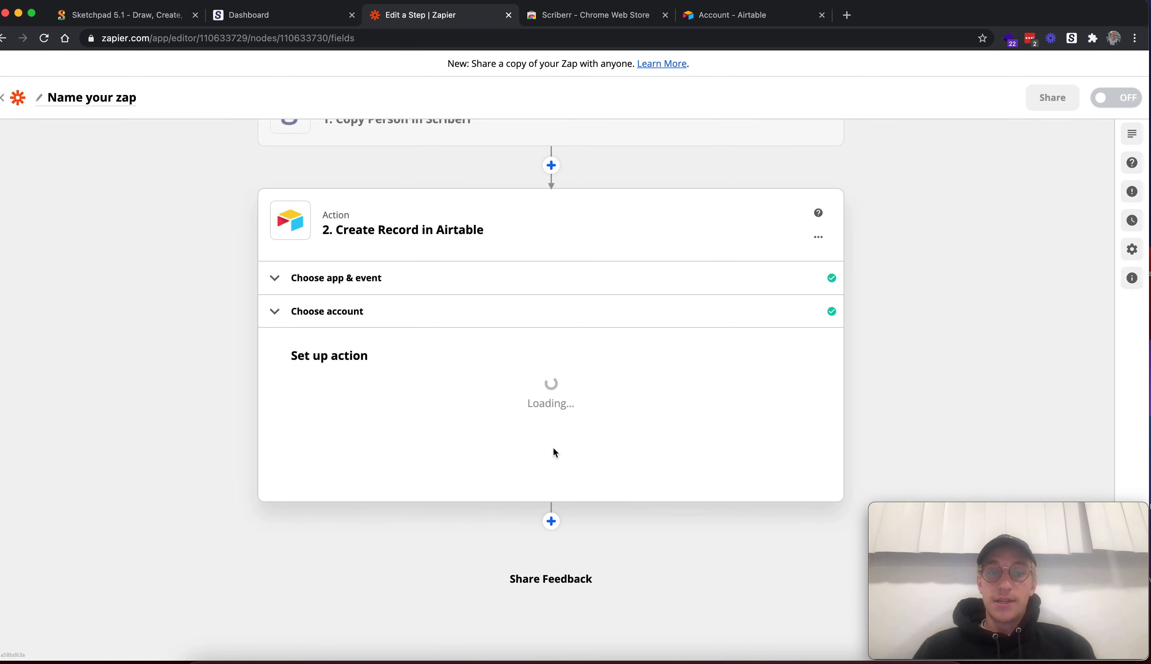
Test the Create Record action by sending the sample record to Airtable, and turn on the Zap
scroll(567, 403, down, 6)
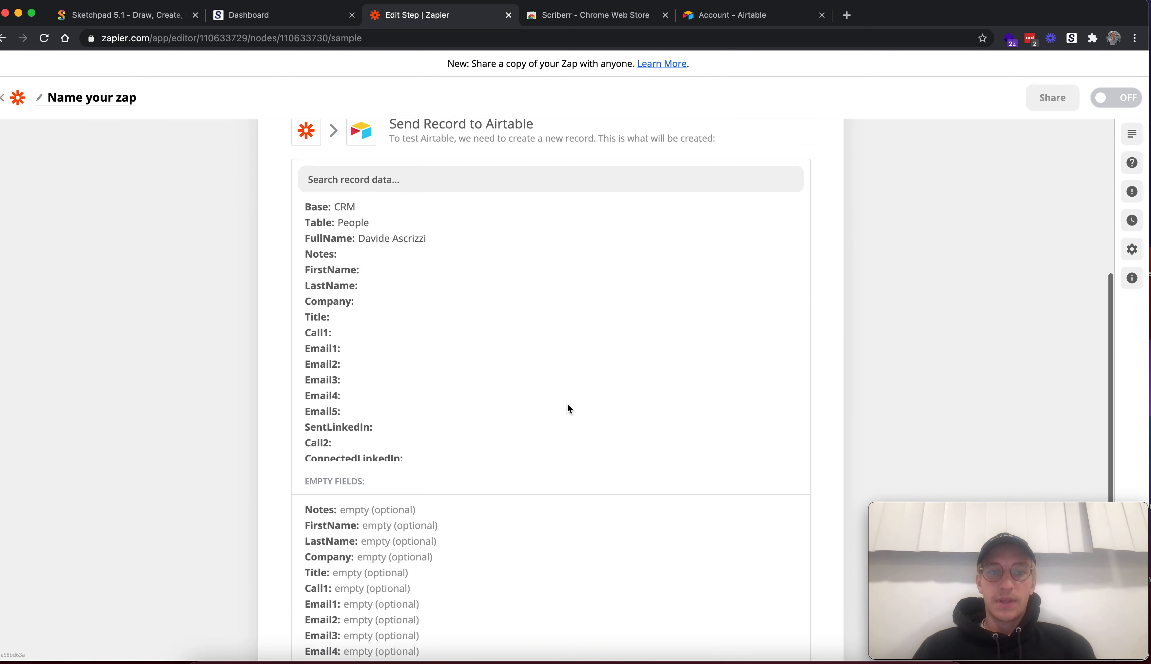
scroll(567, 404, down, 10)
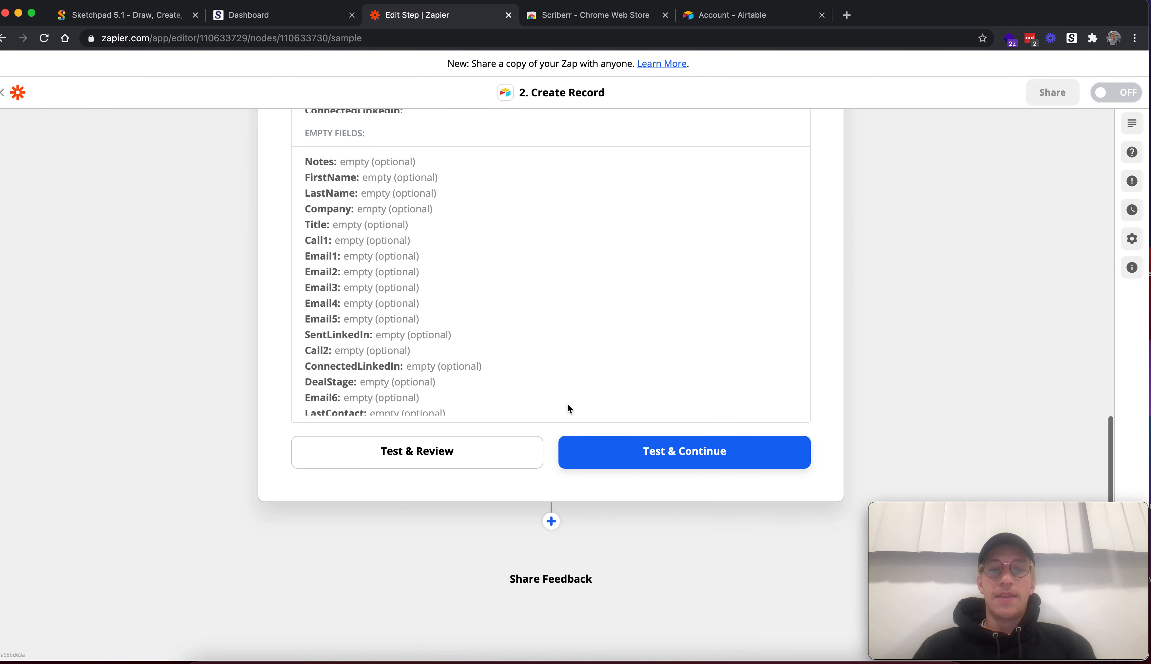
click(620, 456)
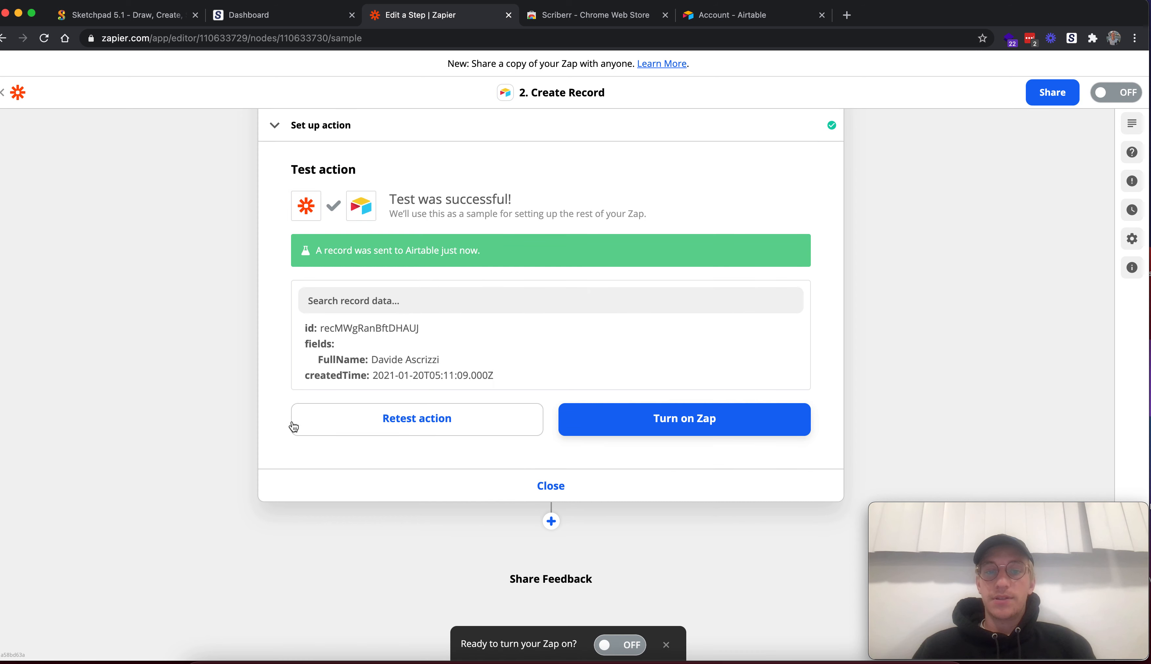
click(684, 423)
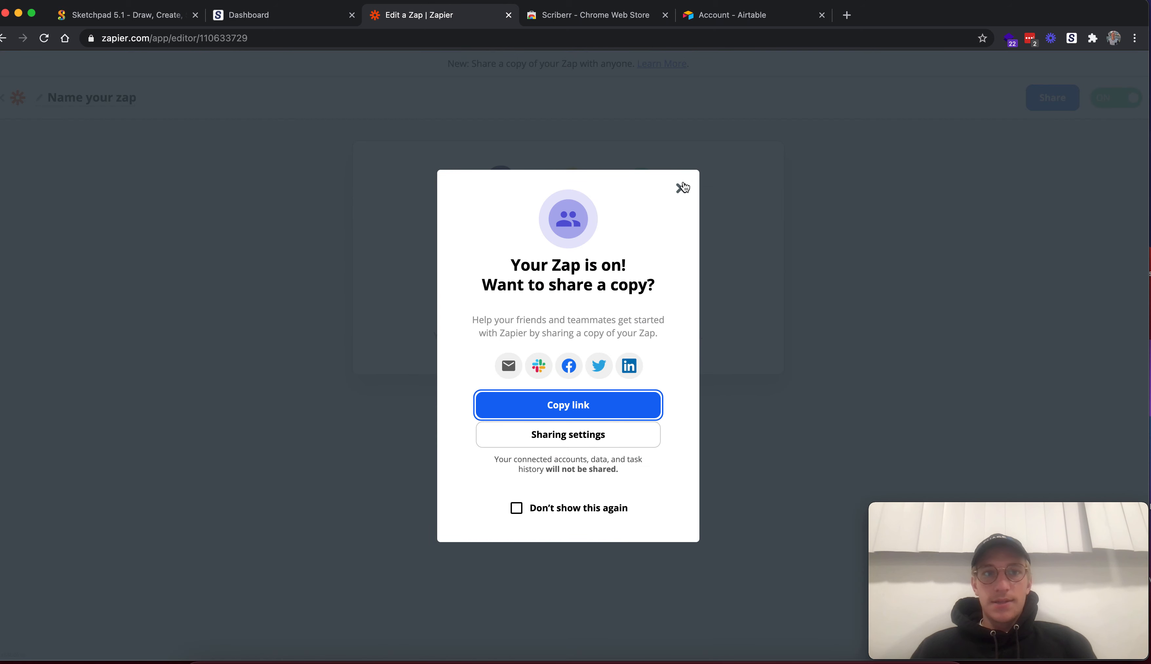
click(683, 188)
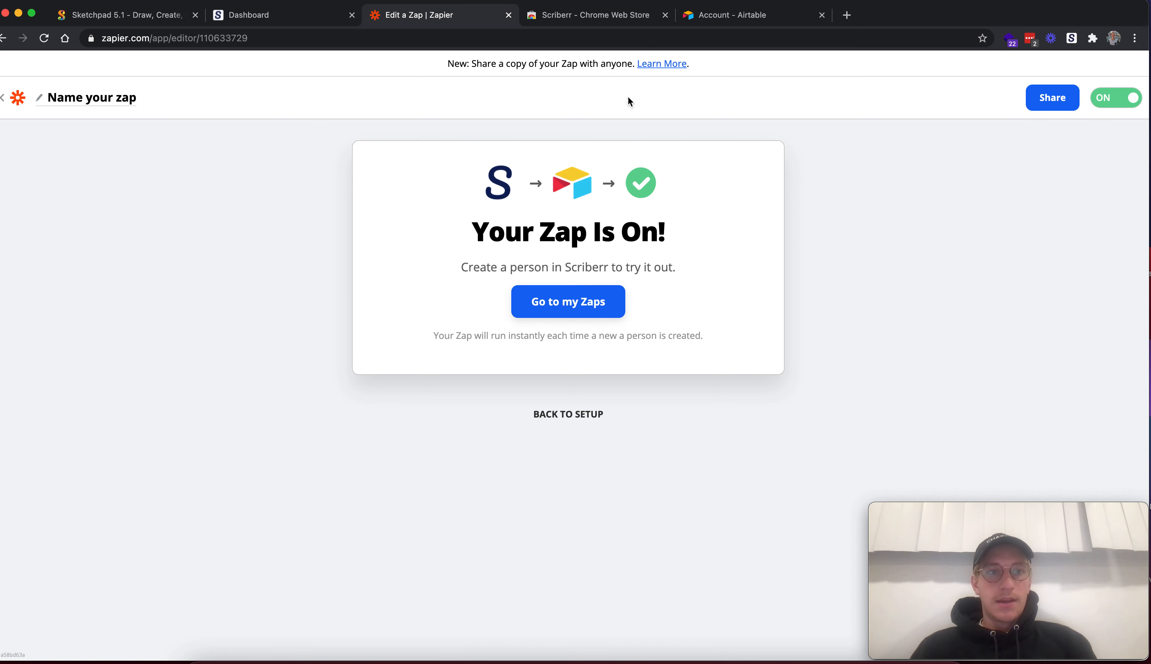
Switch to the Scriberr dashboard, reload it and check the CRM connection status
click(283, 17)
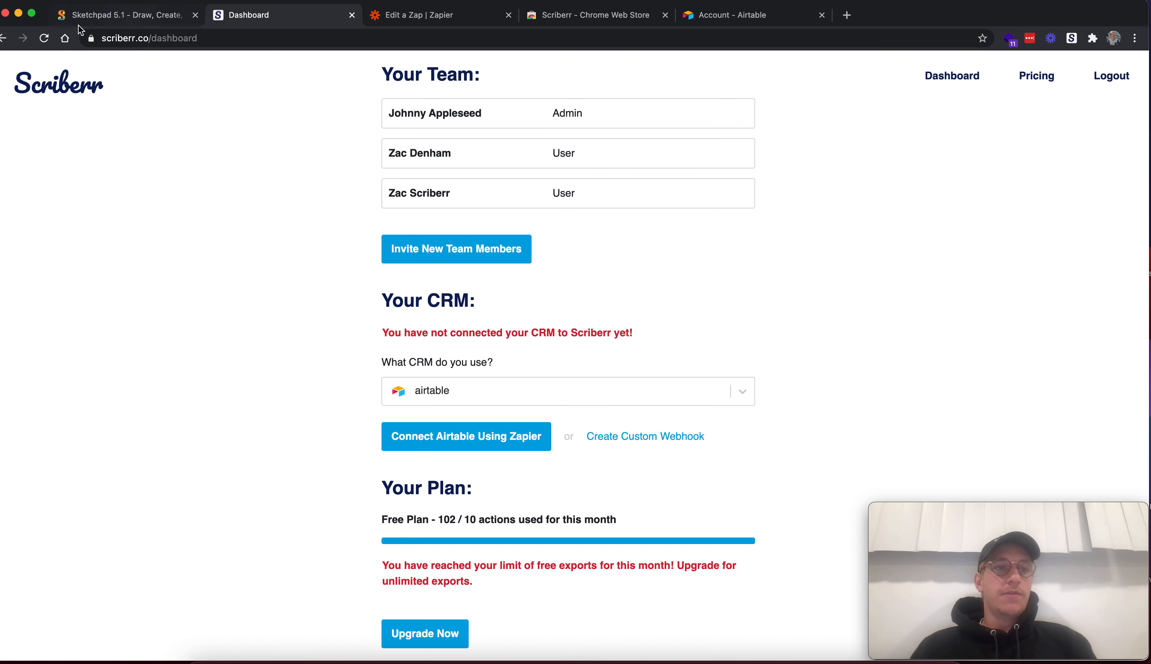
click(44, 39)
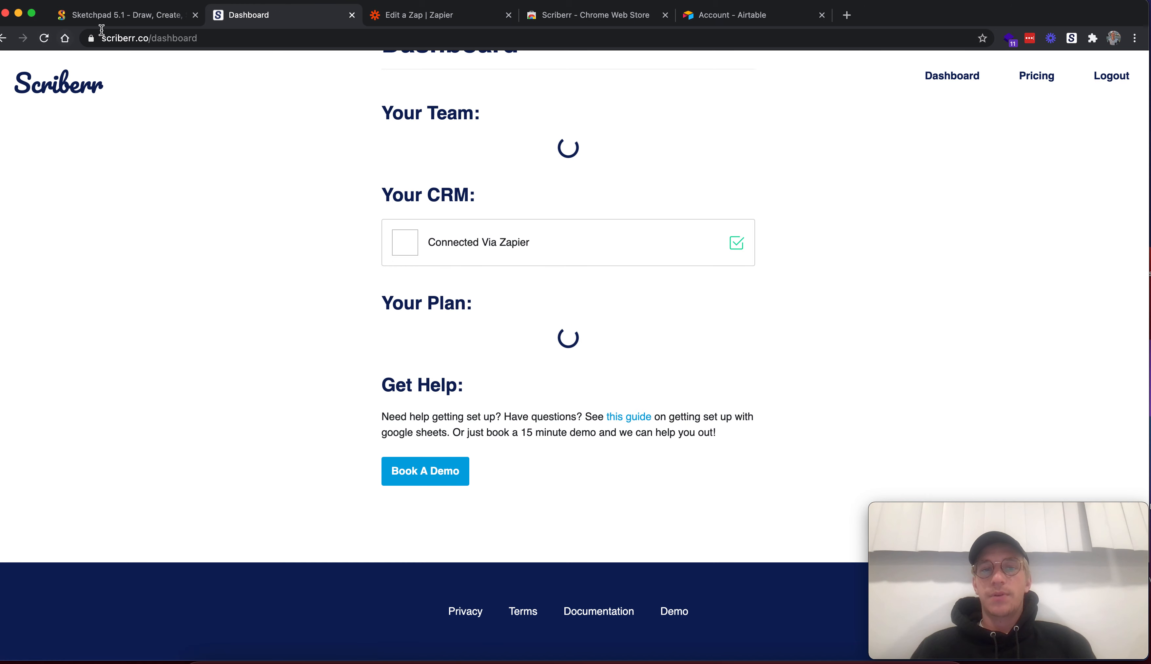
scroll(522, 323, down, 2)
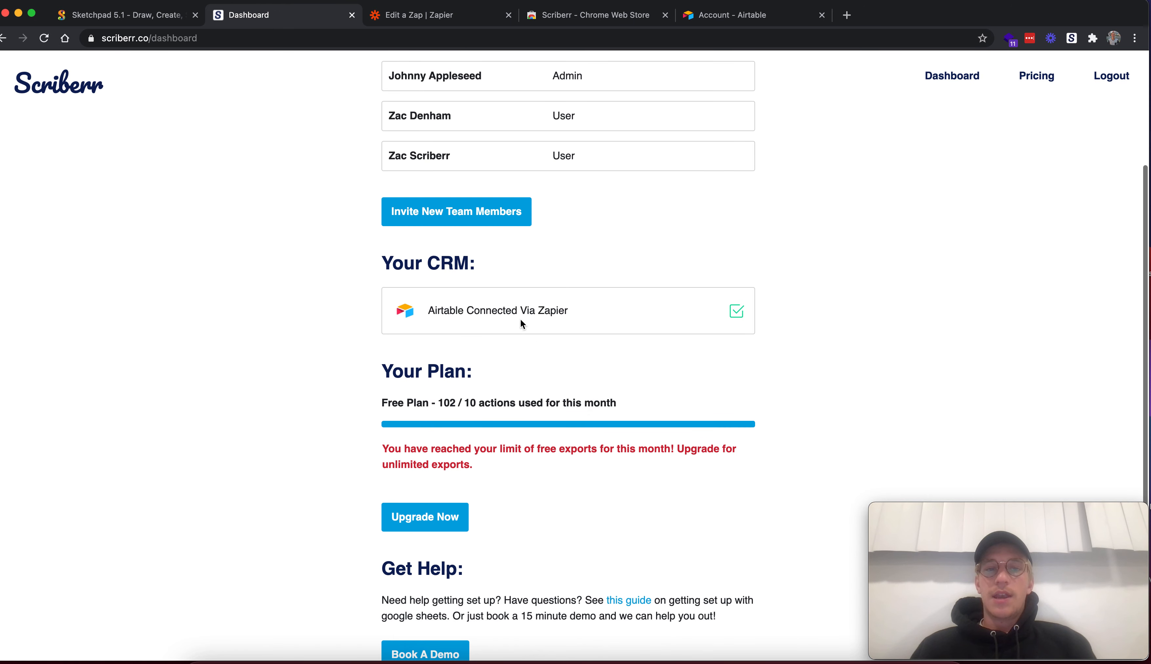
drag(457, 311, 603, 316)
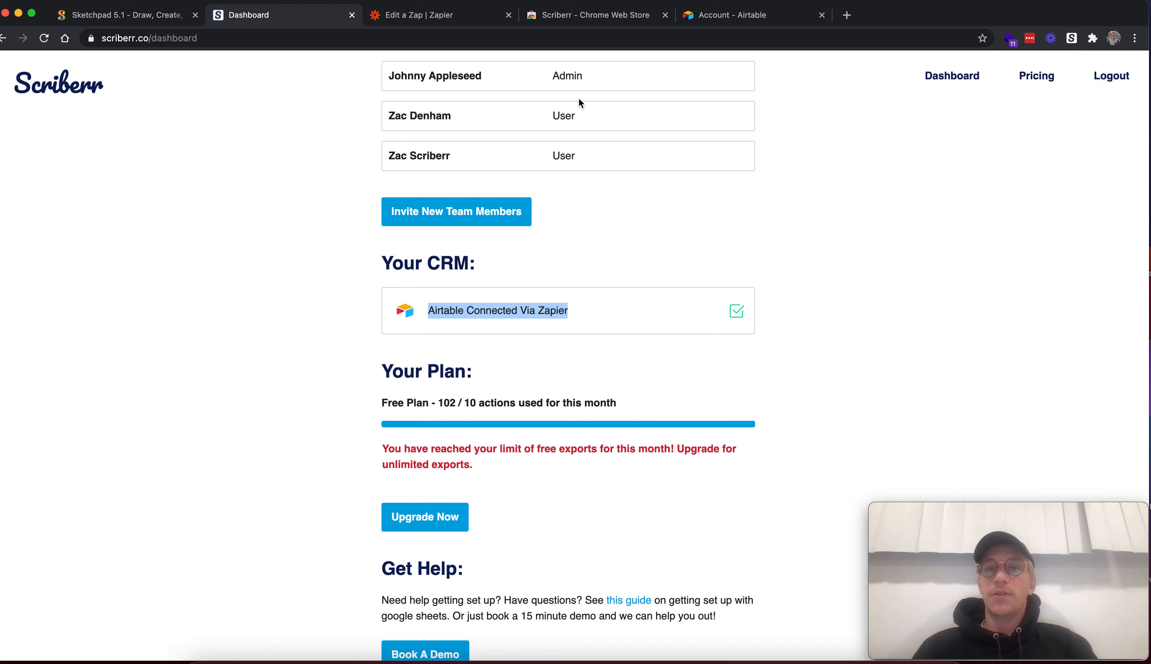
Open the LinkedIn feed in a new browser tab
click(843, 21)
text(dav)
key(BackSpace)
key(BackSpace)
key(BackSpace)
key(BackSpace)
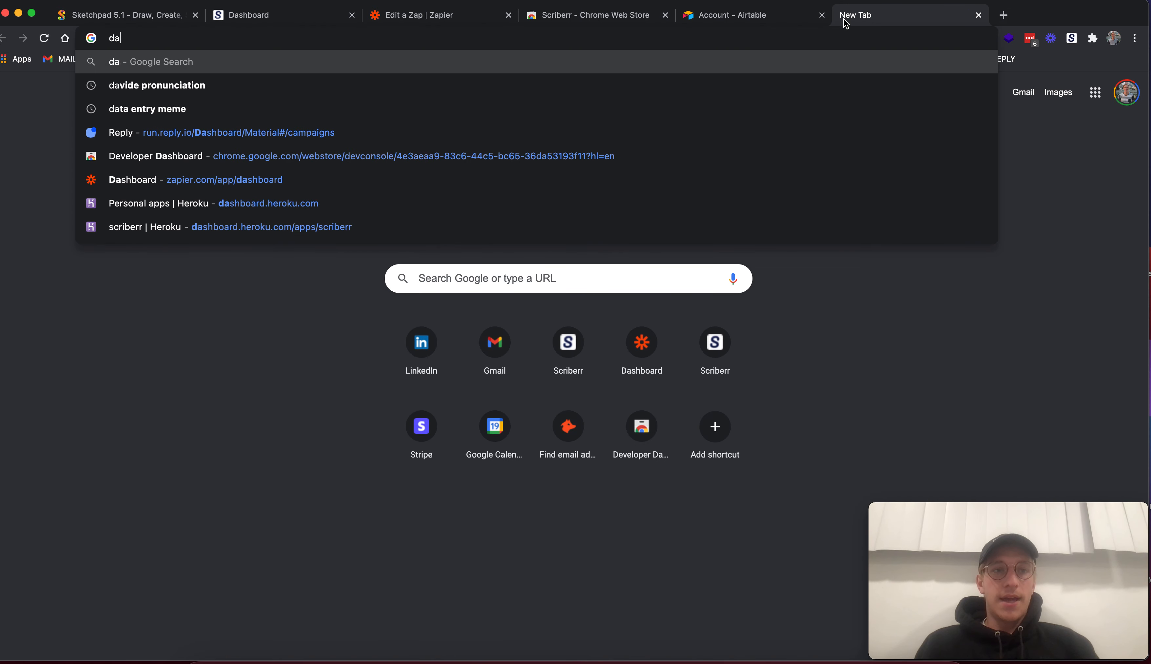
text(link)
key(Return)
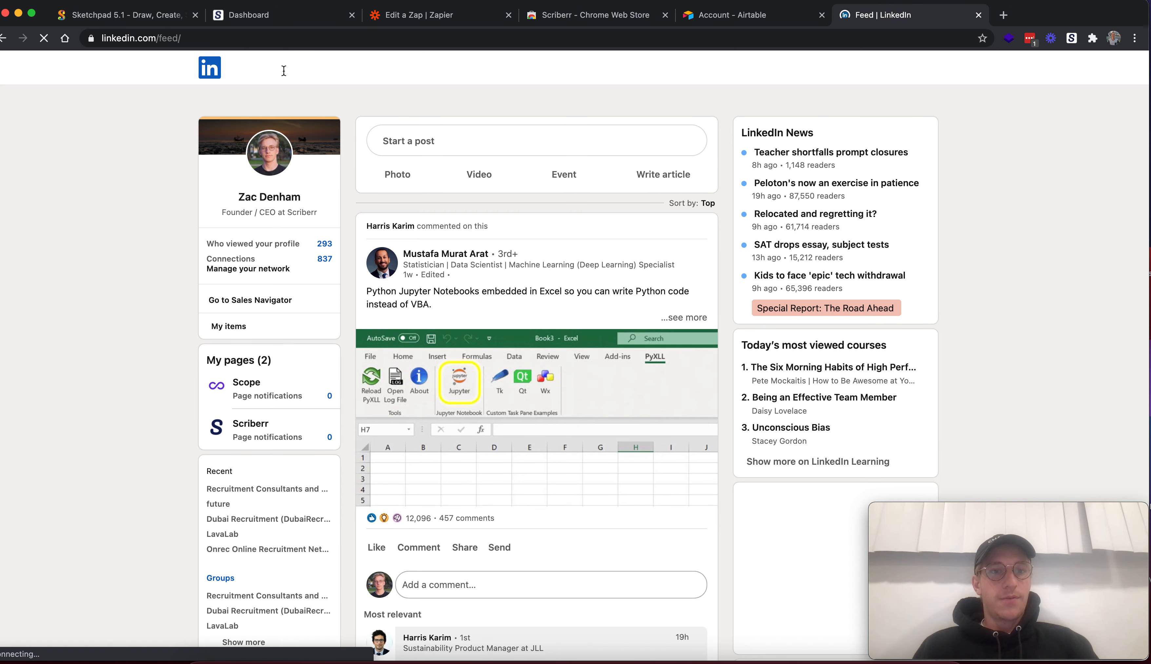
Search LinkedIn for the sample contact's first name and open the first matching person's profile
click(281, 68)
text(davide)
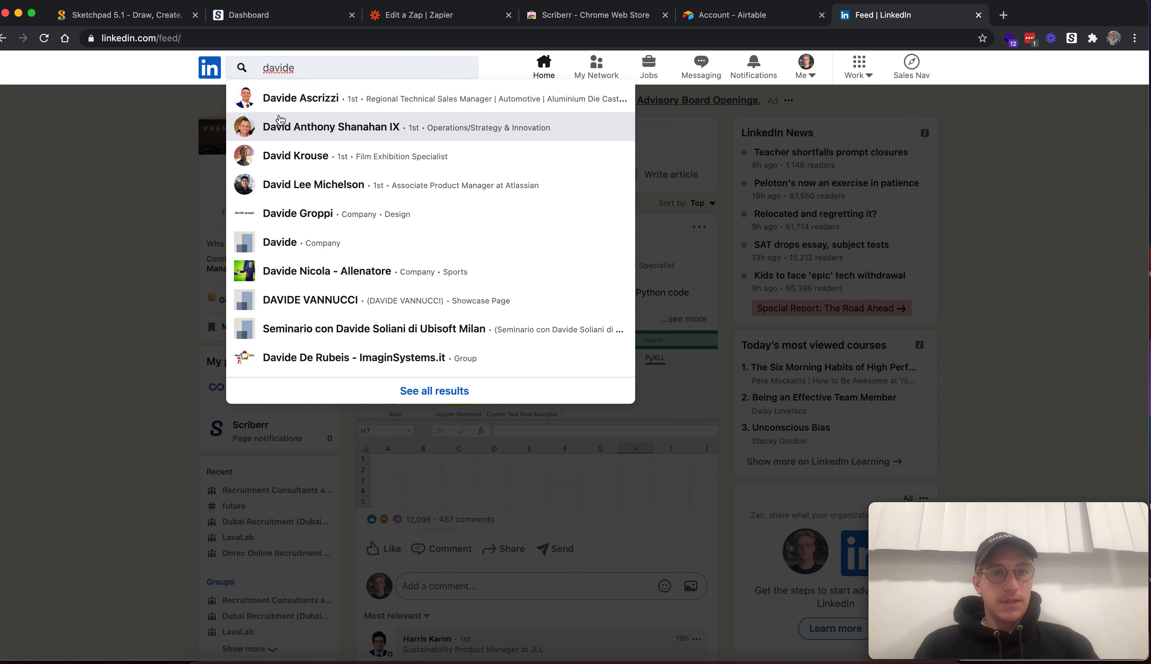
click(278, 102)
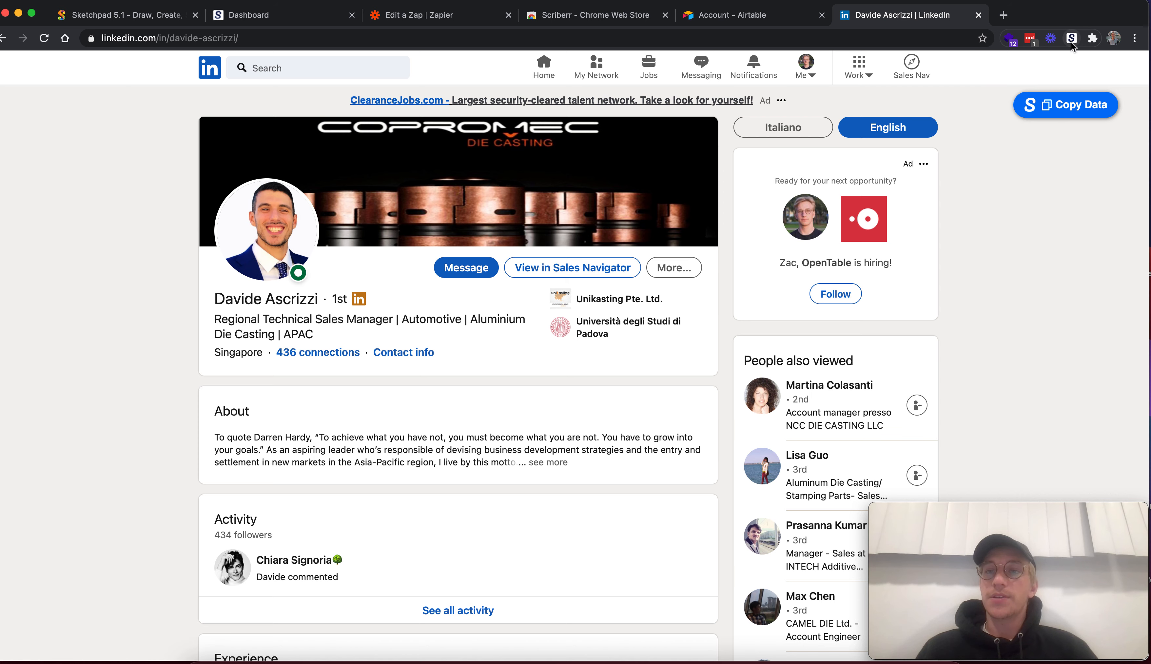
Copy the LinkedIn profile's data with Scriberr, review the captured fields and close the form without saving
click(1069, 116)
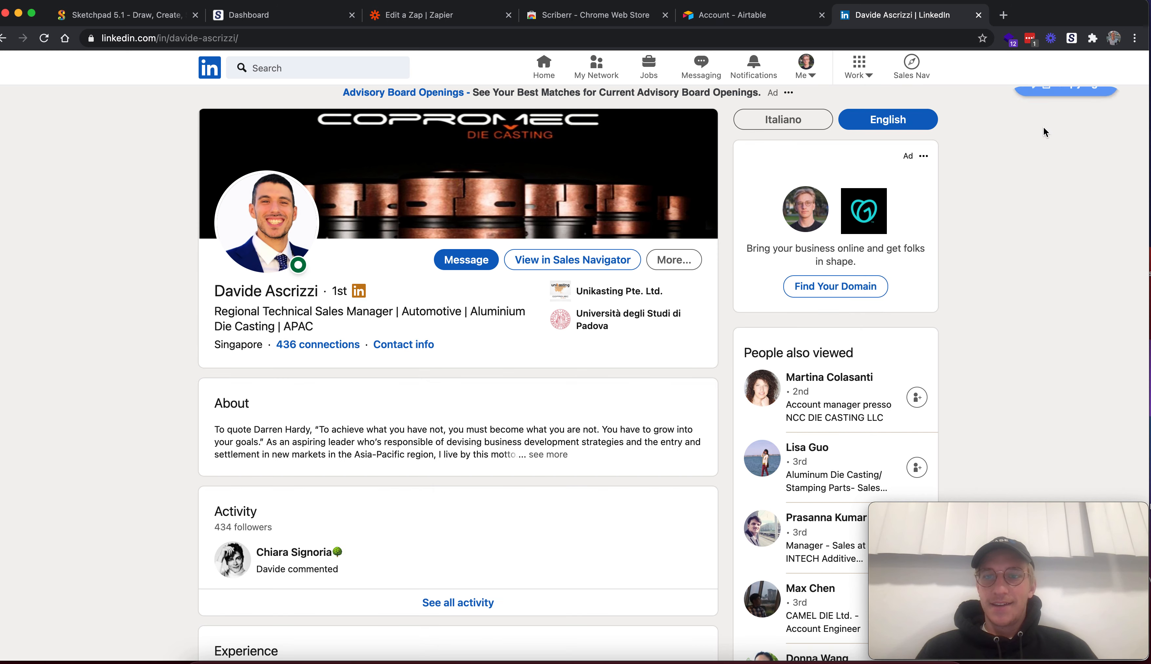
scroll(991, 342, down, 5)
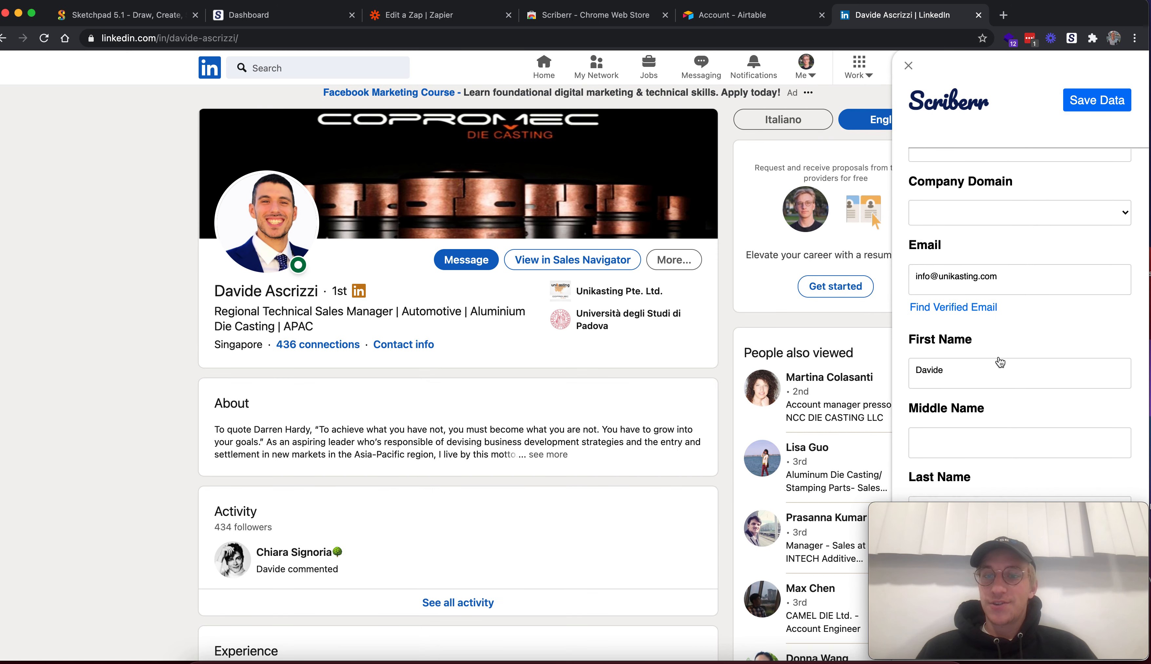
scroll(1000, 362, down, 3)
drag(1023, 560, 188, 550)
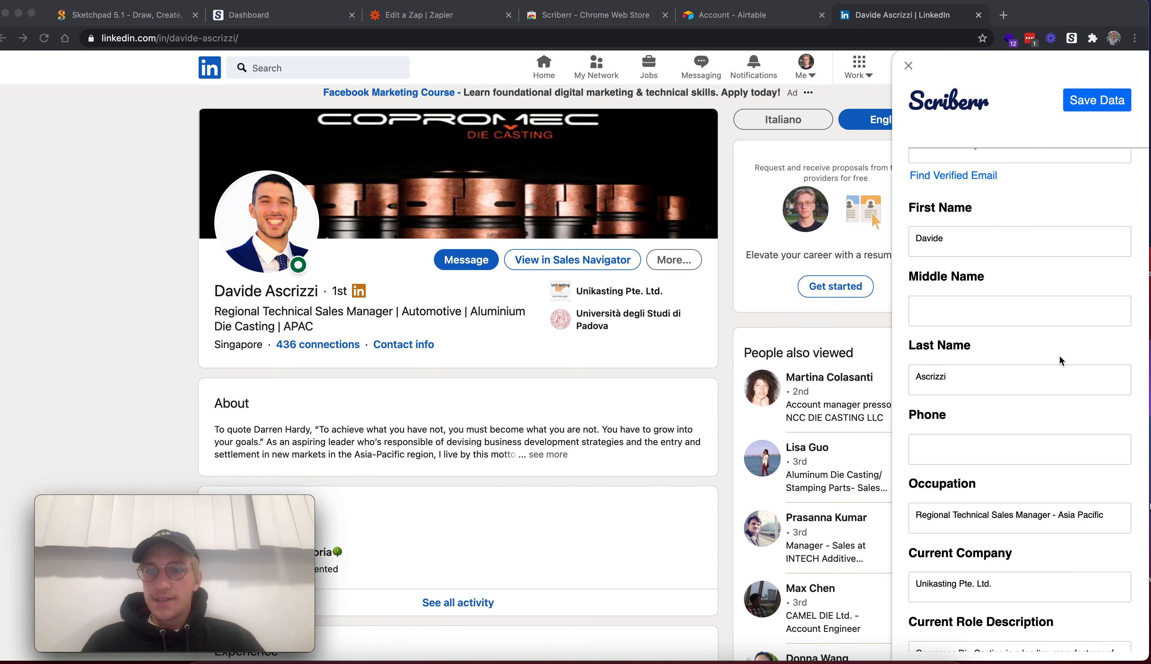
scroll(1059, 410, up, 6)
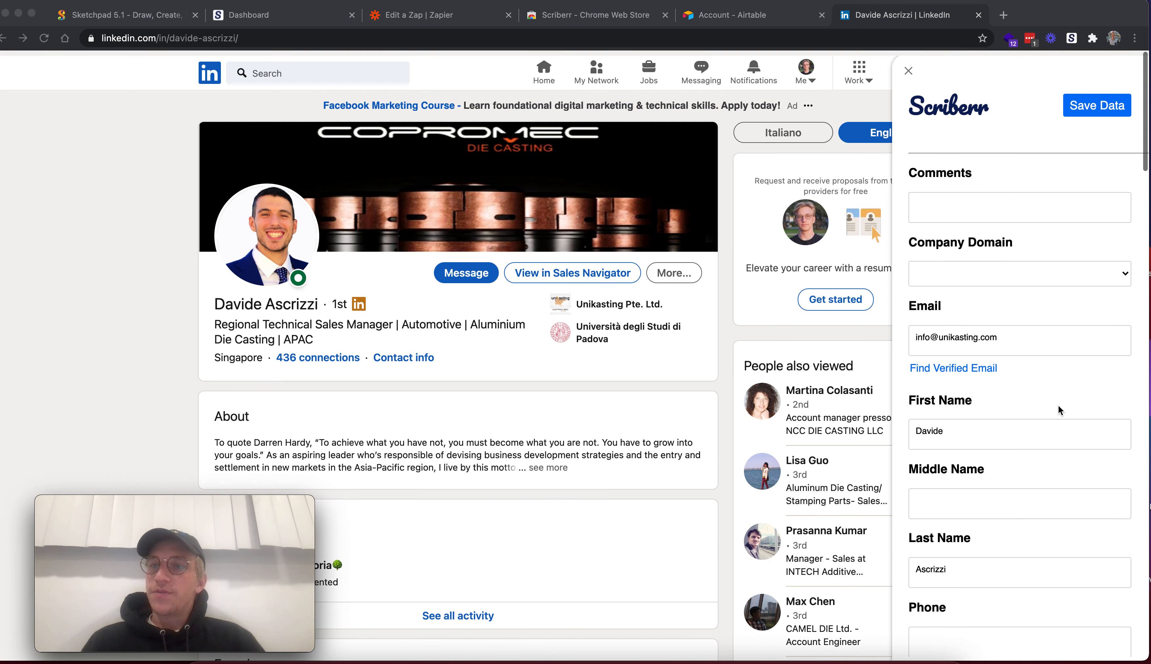
scroll(1059, 410, down, 20)
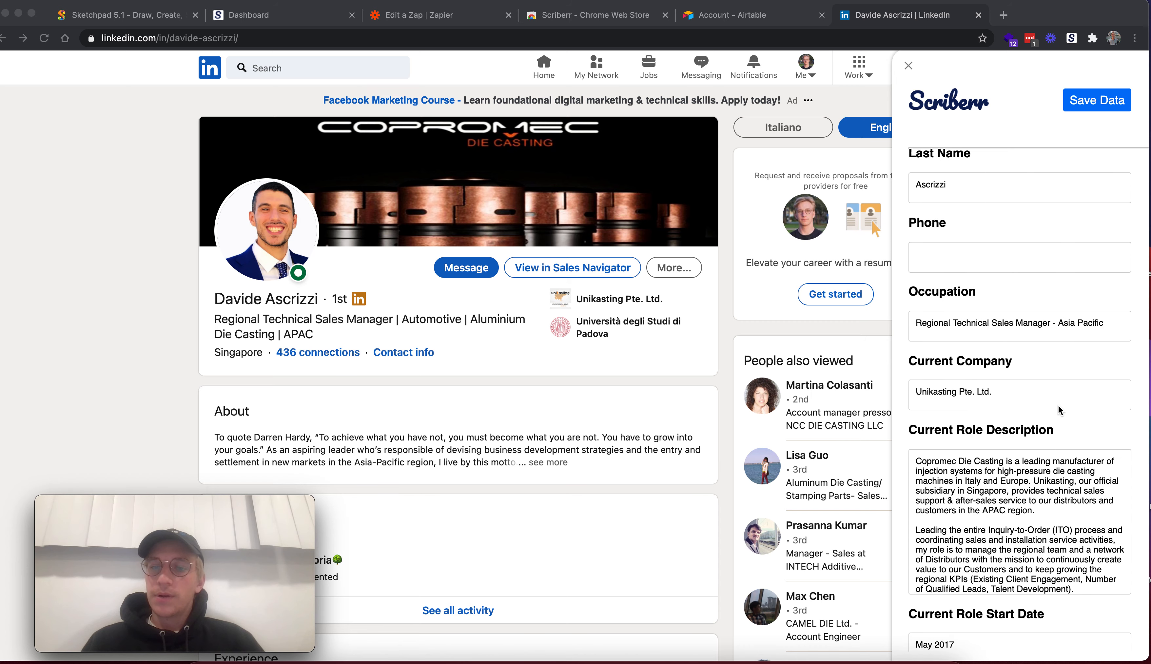
scroll(1060, 410, down, 15)
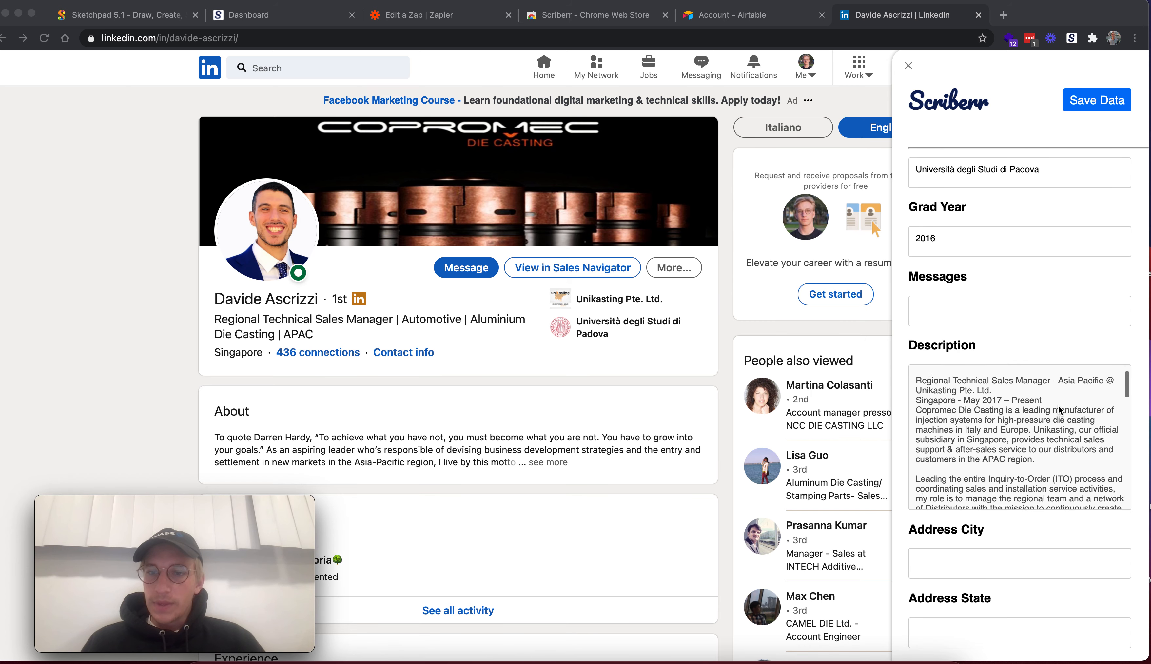
scroll(1059, 410, down, 10)
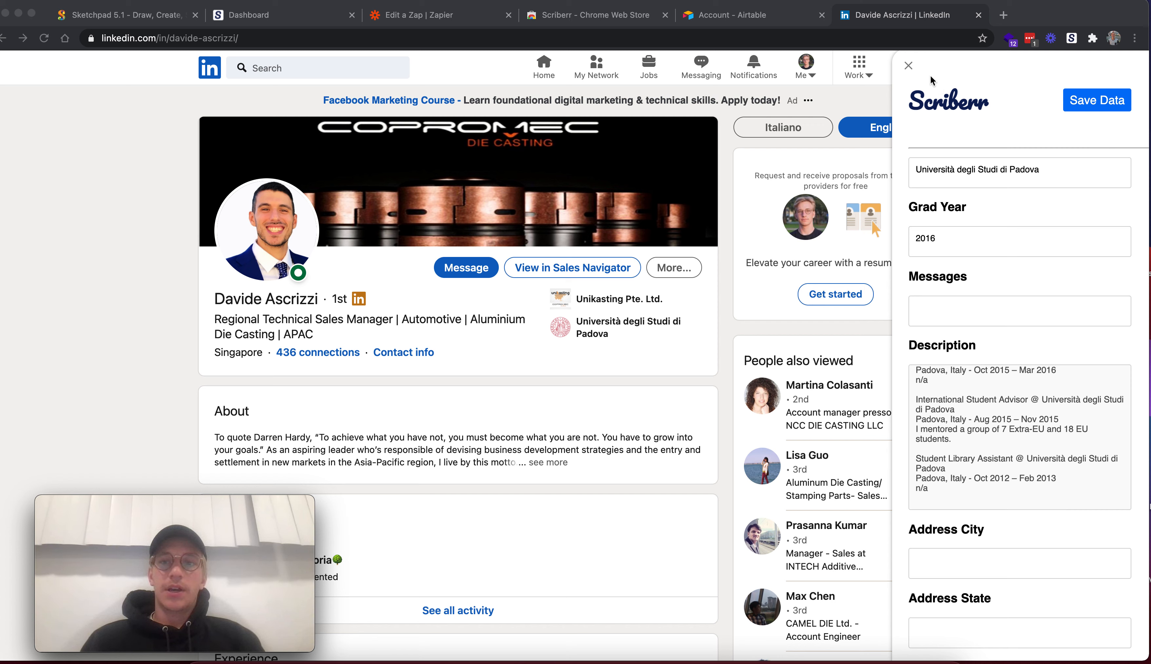
click(908, 68)
click(908, 69)
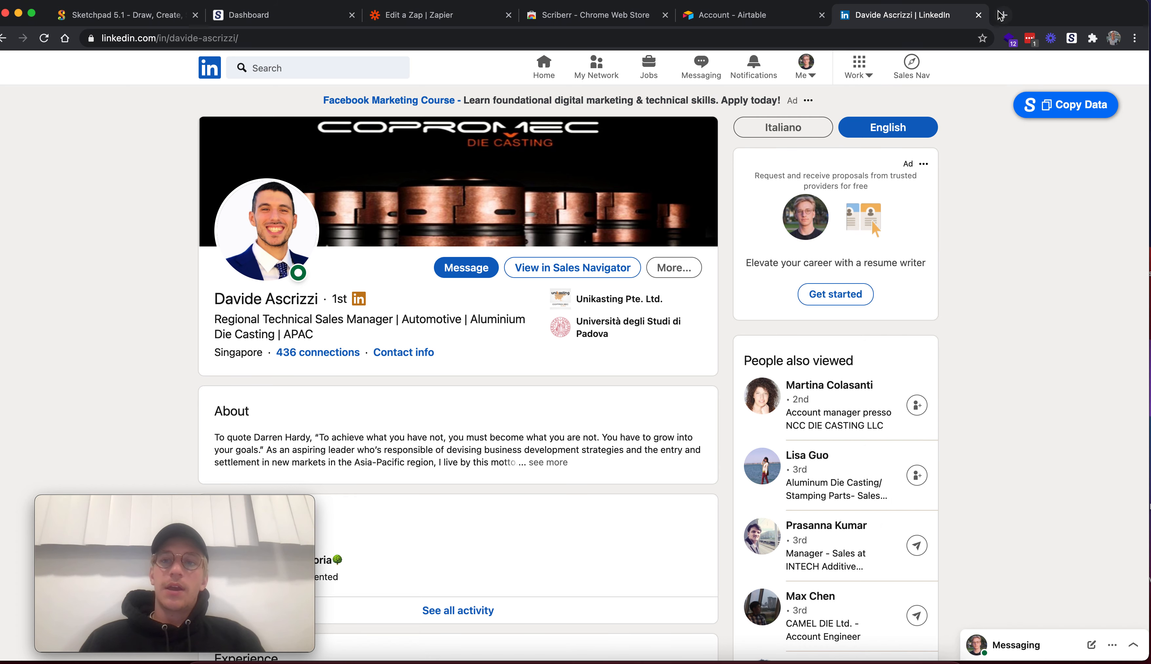
Open the Airtable CRM base in a new browser tab and go to the last records of the People table
key(super+t)
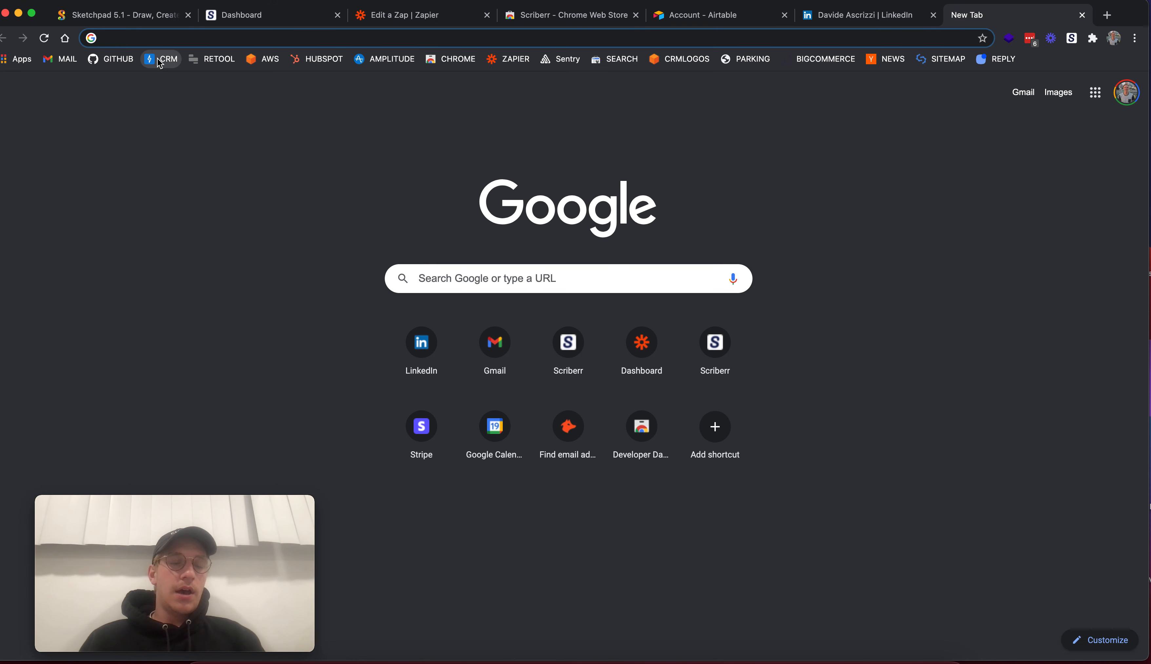
click(160, 60)
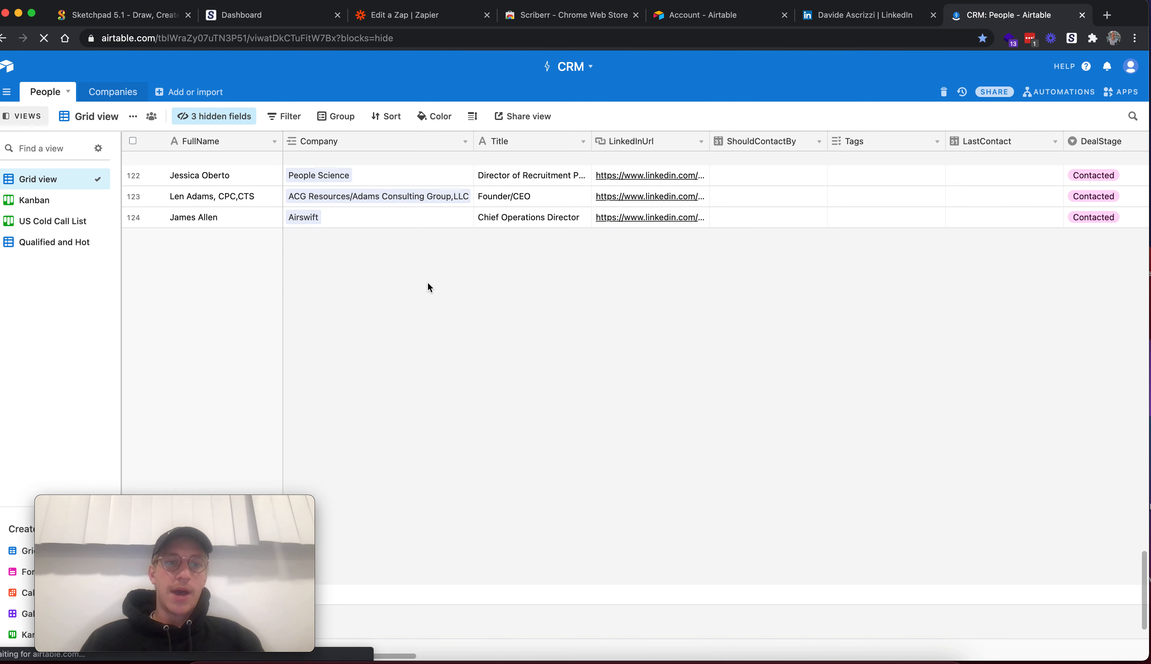
scroll(477, 390, down, 1)
scroll(613, 443, right, 1)
scroll(333, 458, up, 1)
scroll(333, 458, left, 1)
drag(241, 538, 864, 515)
Expand record 138, linked to Unikasting Pte. Ltd., review its fields and close it
click(192, 481)
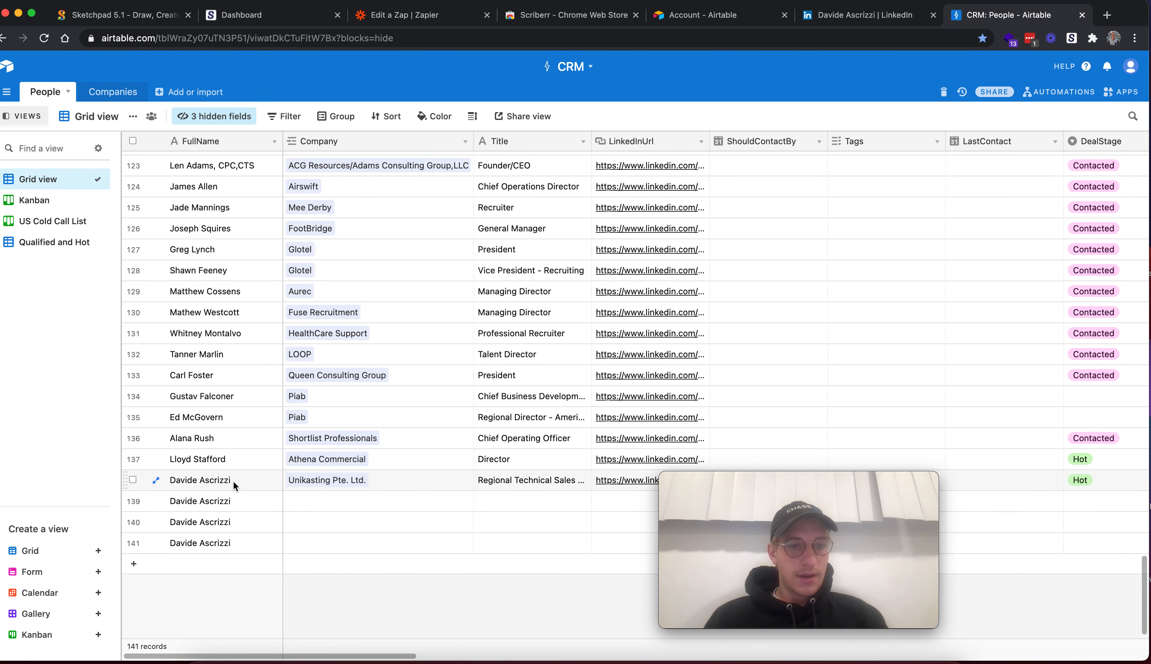
click(149, 478)
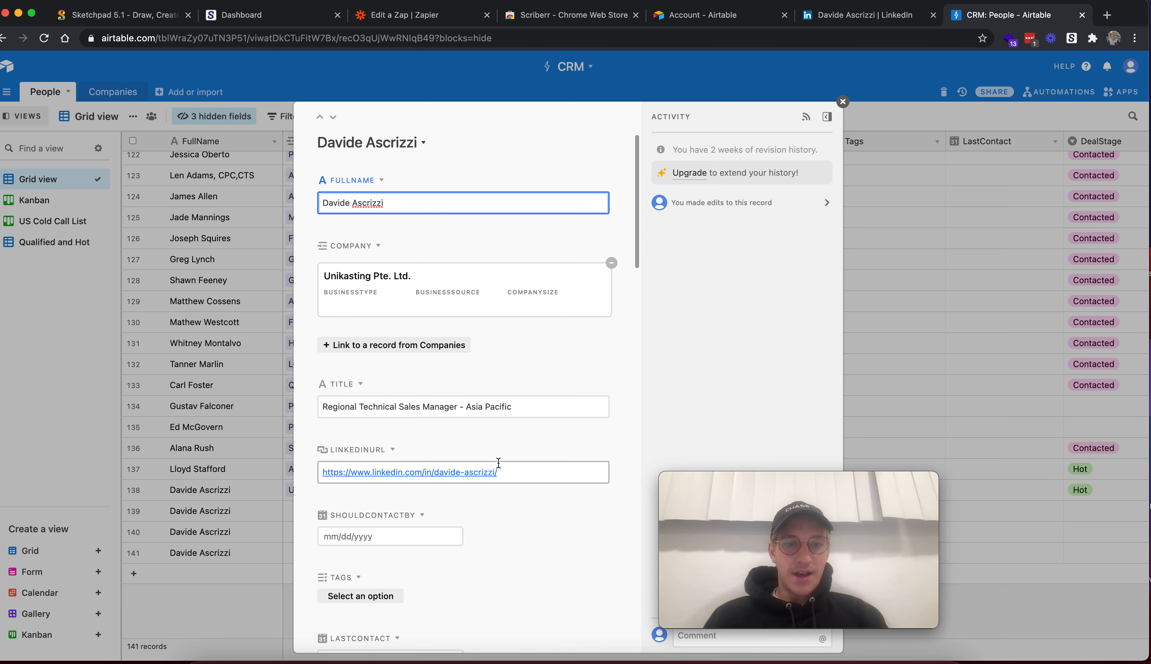
scroll(401, 530, down, 10)
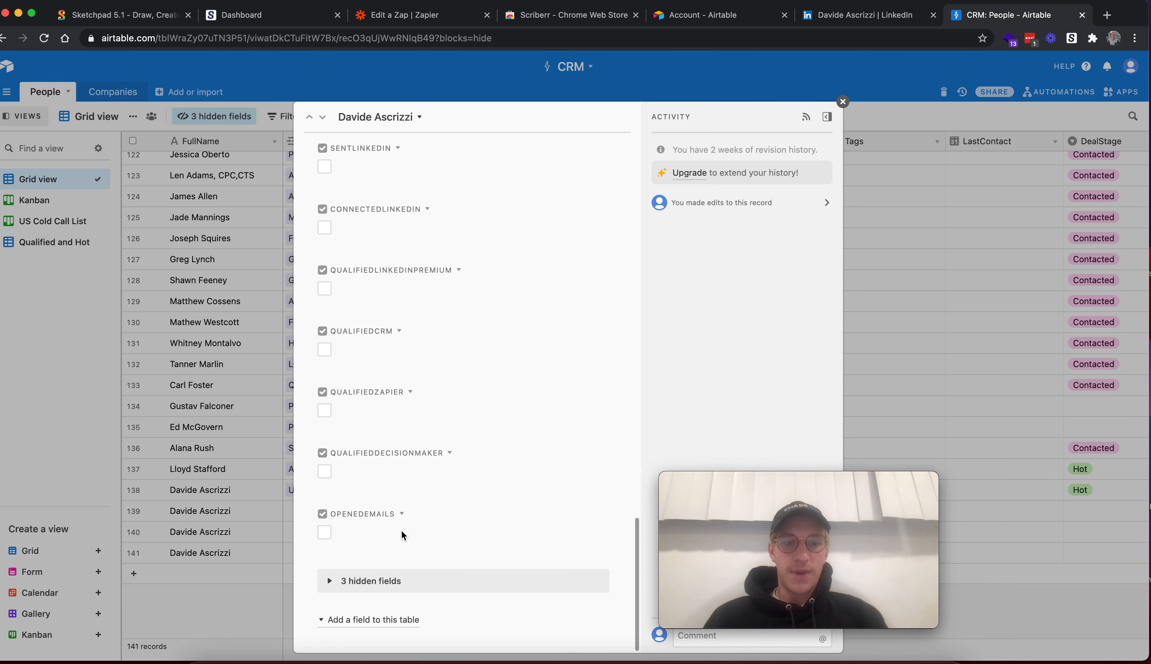
scroll(436, 351, up, 5)
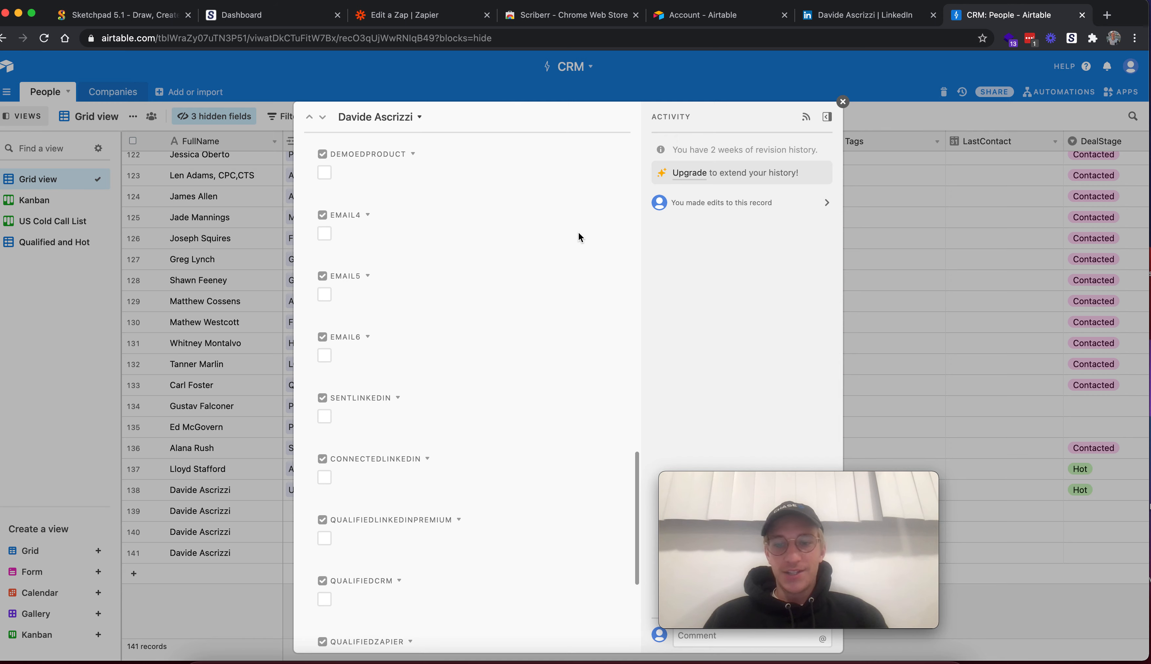
click(844, 103)
drag(772, 510, 956, 307)
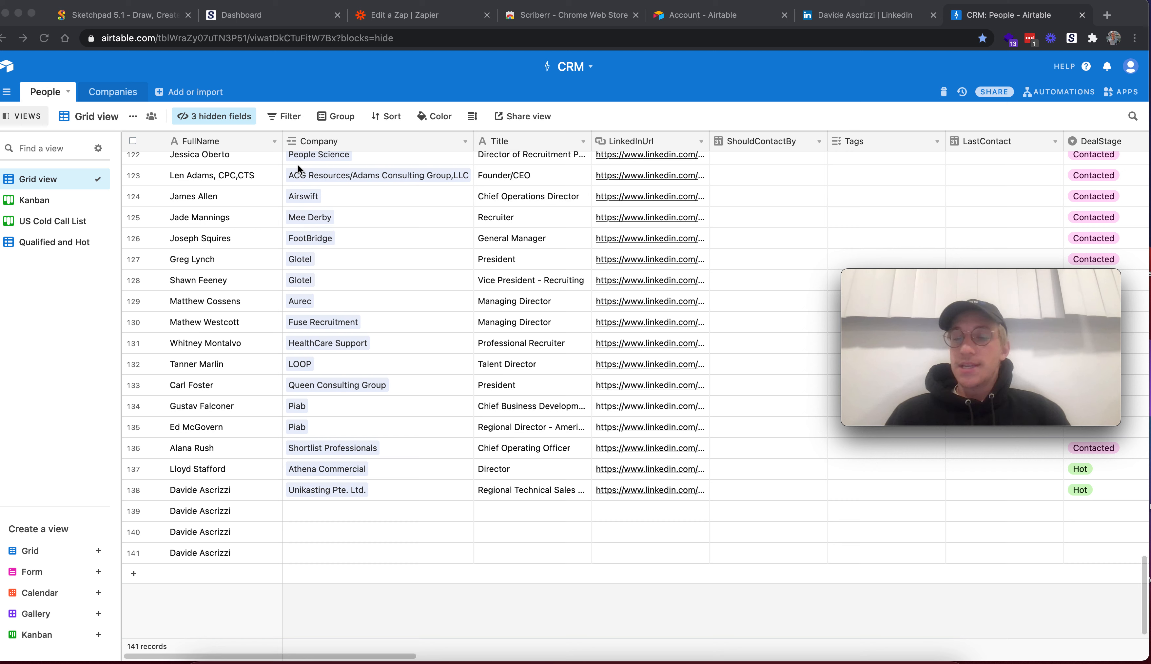
mouse_move(941, 313)
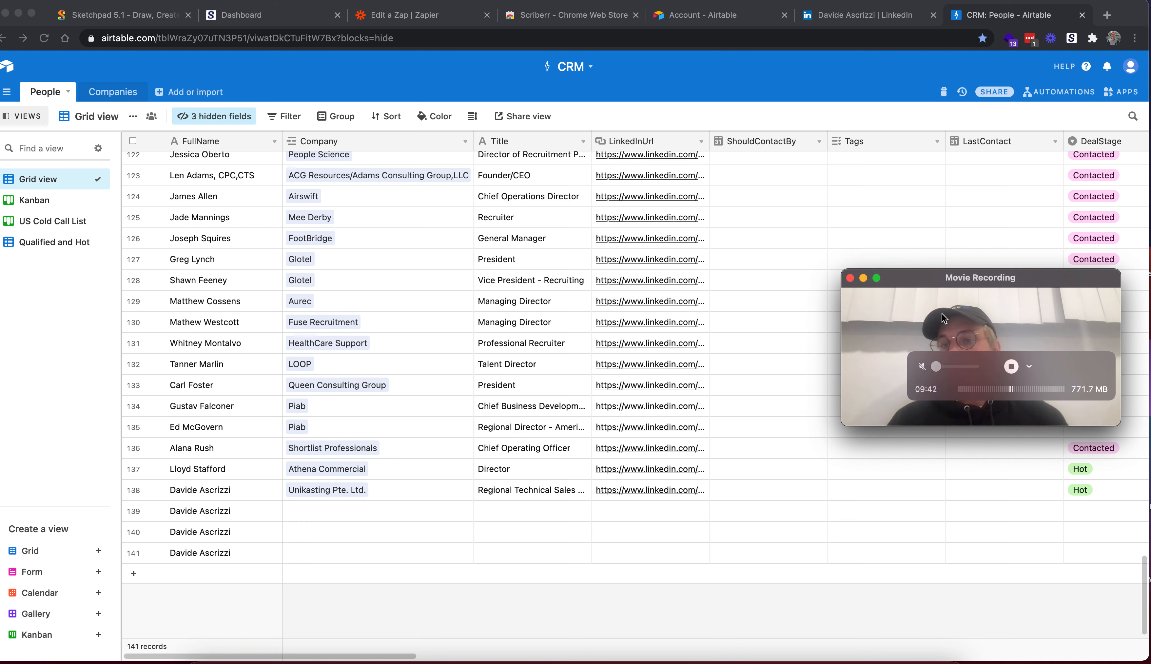